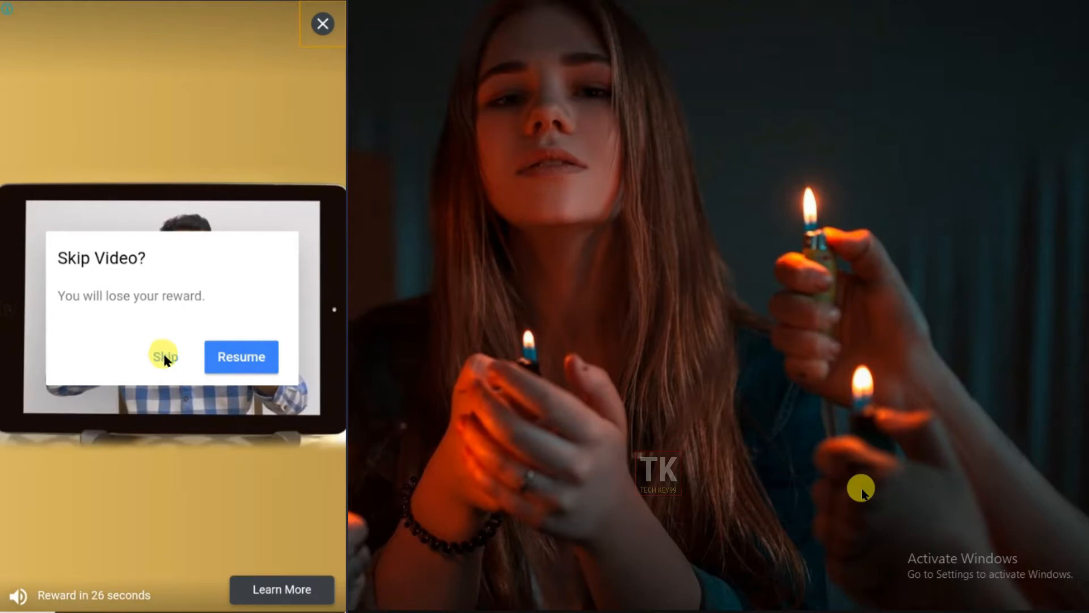
Skip the rewarded video ad and give up its reward.
{"action": "left_click", "coordinate": [164, 358]}
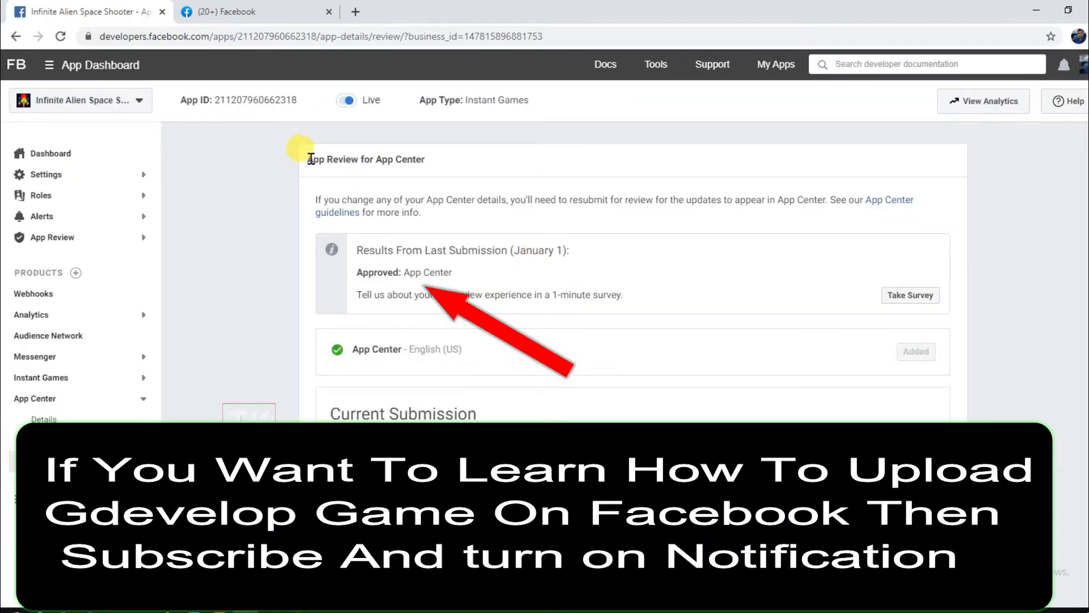
Reload the App Review for App Center page and examine the results from the last submission.
{"action": "left_click_drag", "start_coordinate": [308, 152], "coordinate": [442, 169]}
{"action": "left_click", "coordinate": [456, 166]}
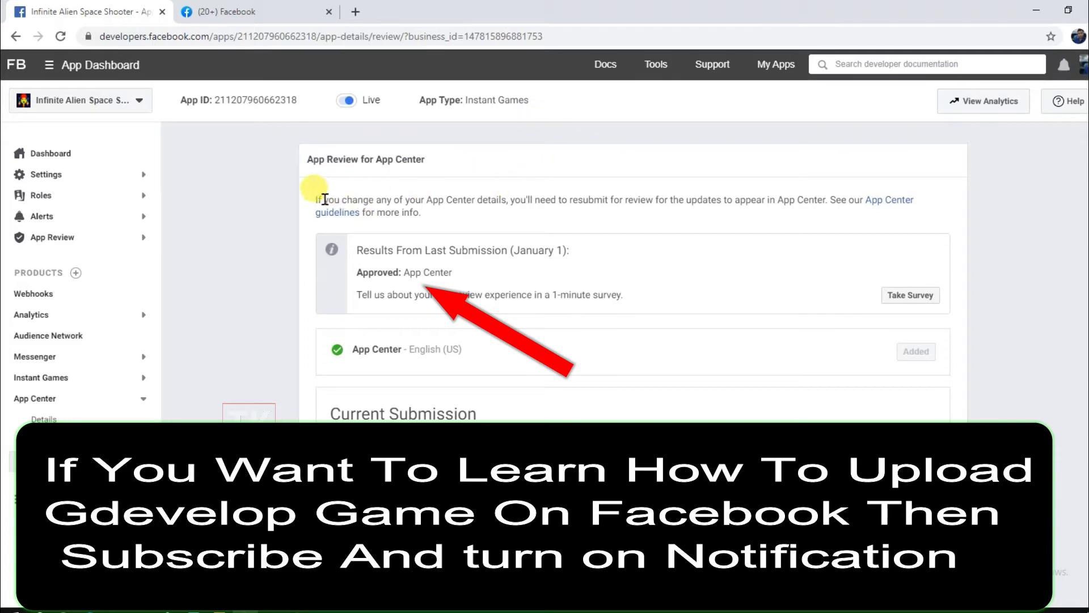
{"action": "key", "text": "F5"}
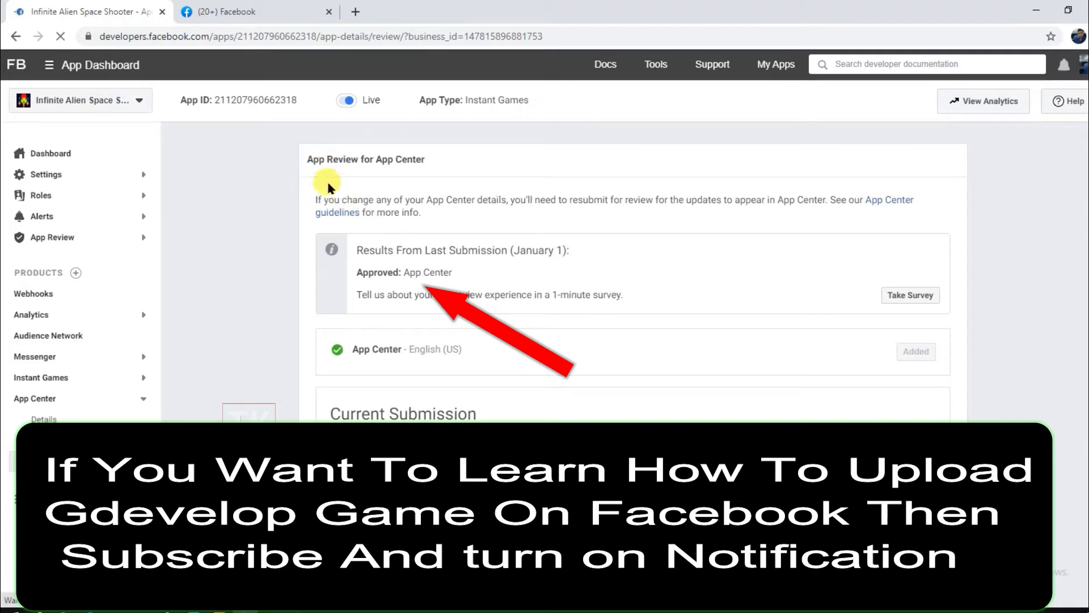
{"action": "left_click_drag", "start_coordinate": [361, 274], "coordinate": [408, 274]}
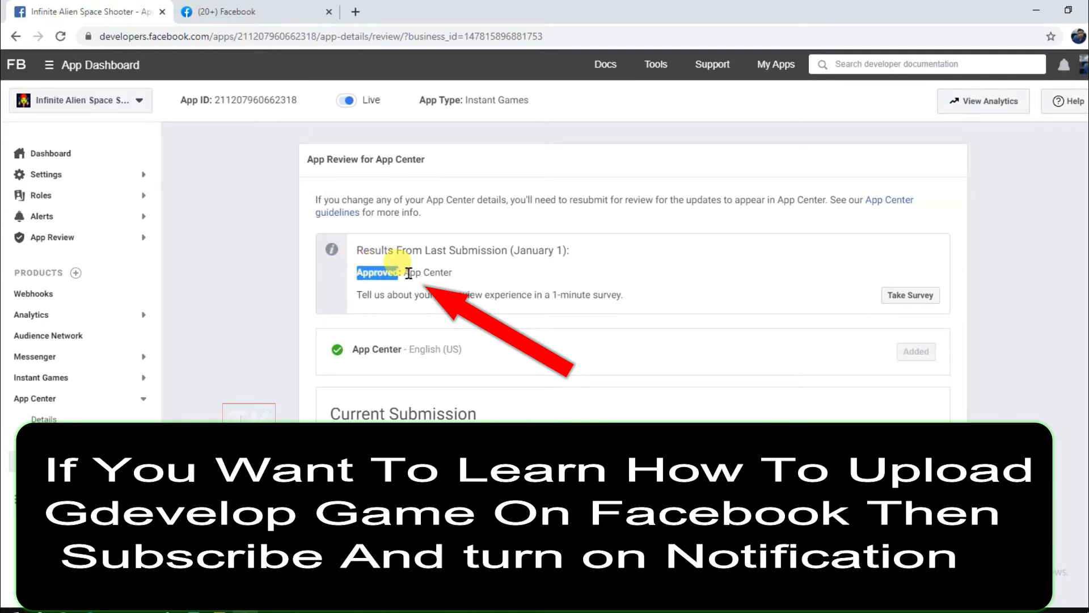
{"action": "left_click", "coordinate": [516, 267]}
{"action": "left_click_drag", "start_coordinate": [324, 199], "coordinate": [423, 213]}
{"action": "left_click", "coordinate": [266, 132]}
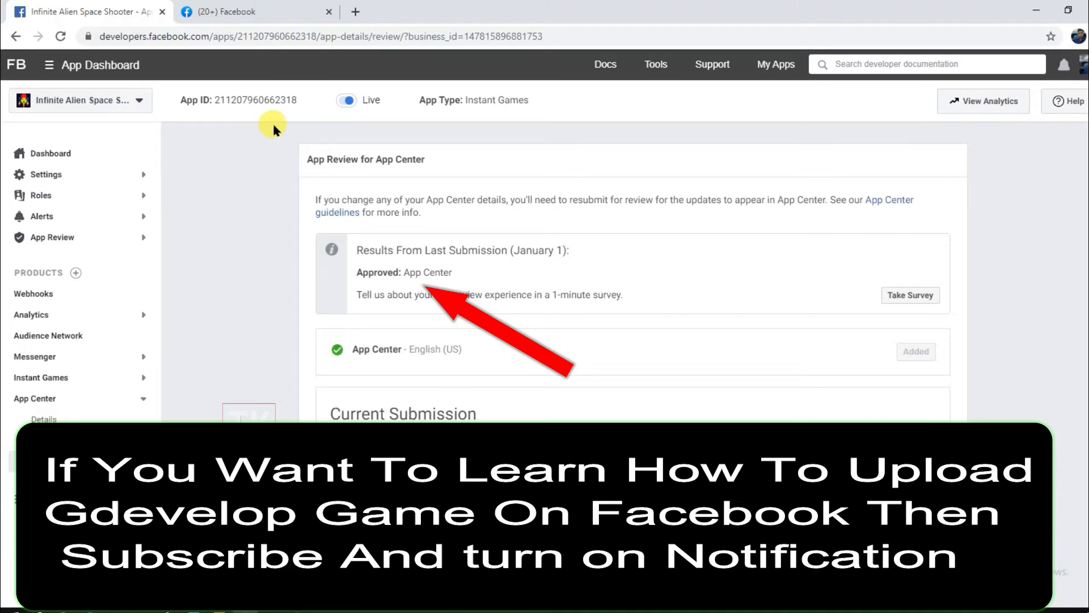
Switch to the Facebook page running Infinite Alien Space Shooter and try the game's exit control.
{"action": "left_click", "coordinate": [232, 8]}
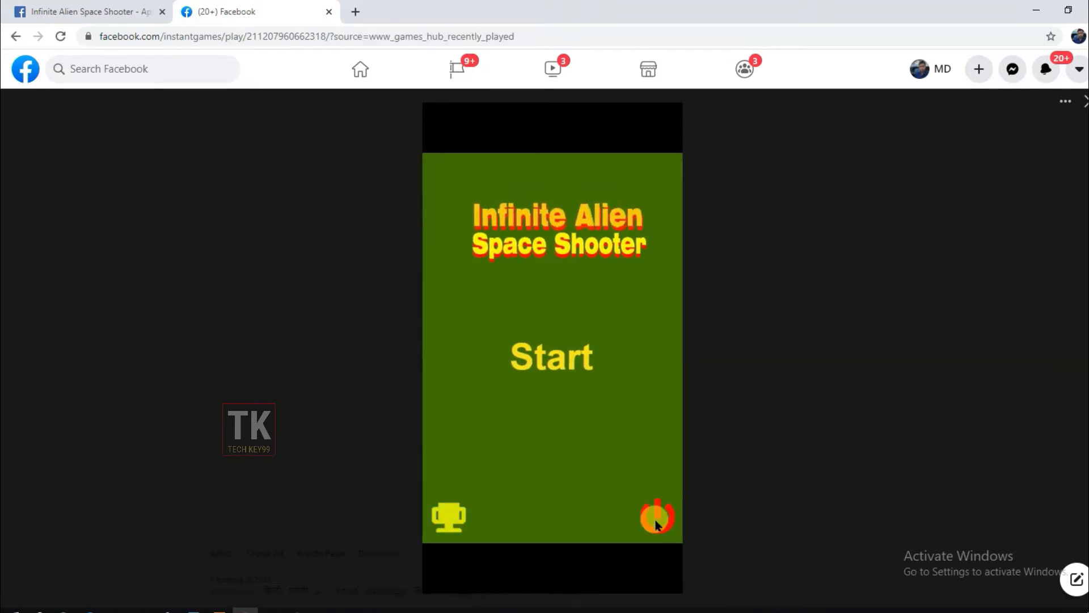
{"action": "left_click", "coordinate": [656, 523]}
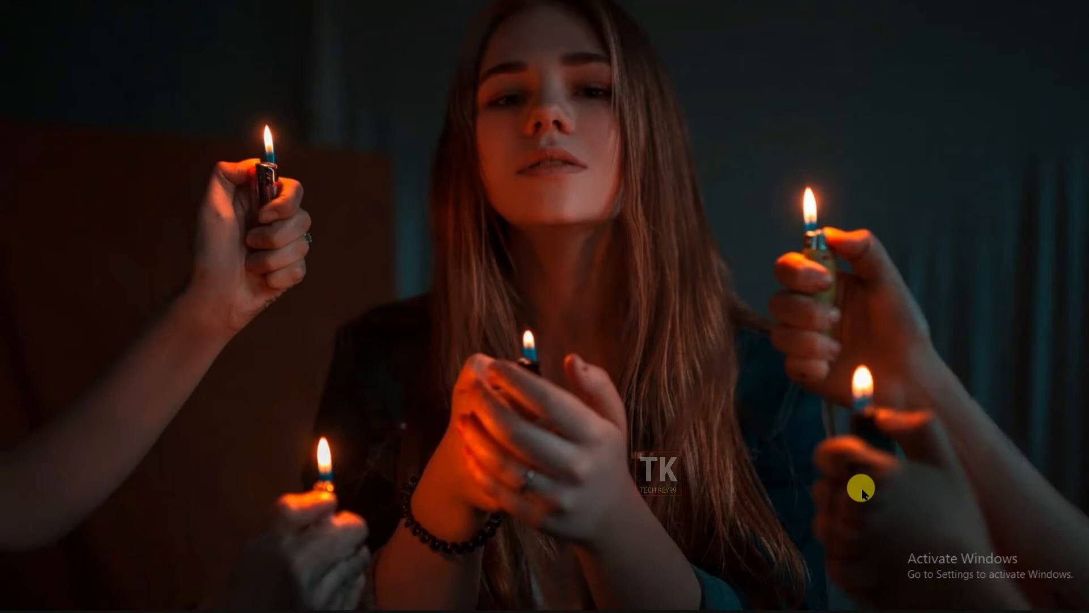
Launch GDevelop 5 and load the newer autosave instead of the project file.
{"action": "key", "text": "super"}
{"action": "type", "text": "gdeve"}
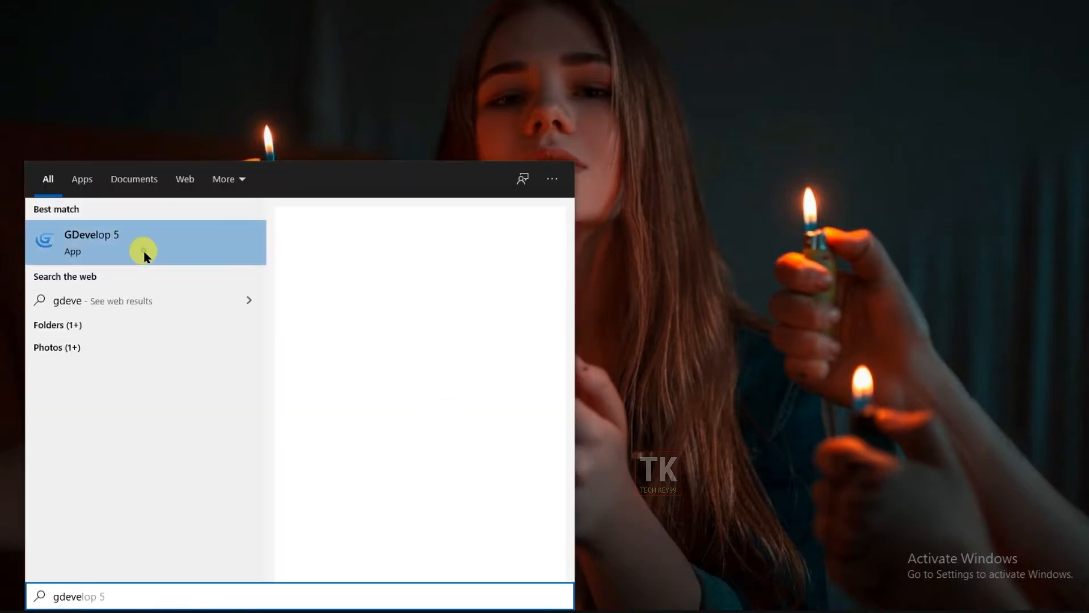
{"action": "left_click", "coordinate": [144, 251]}
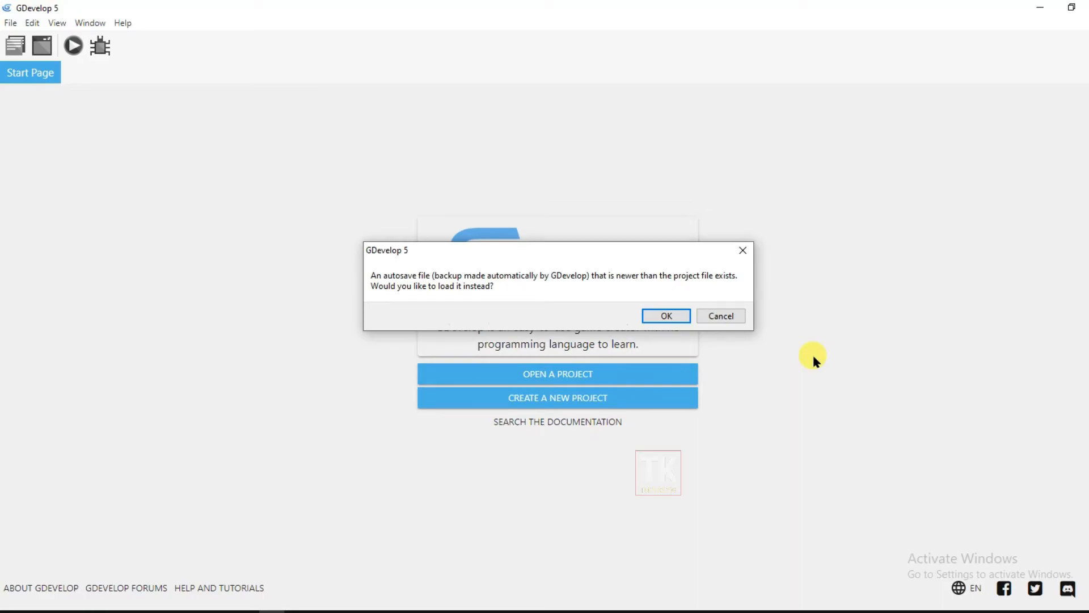
{"action": "key", "text": "Return"}
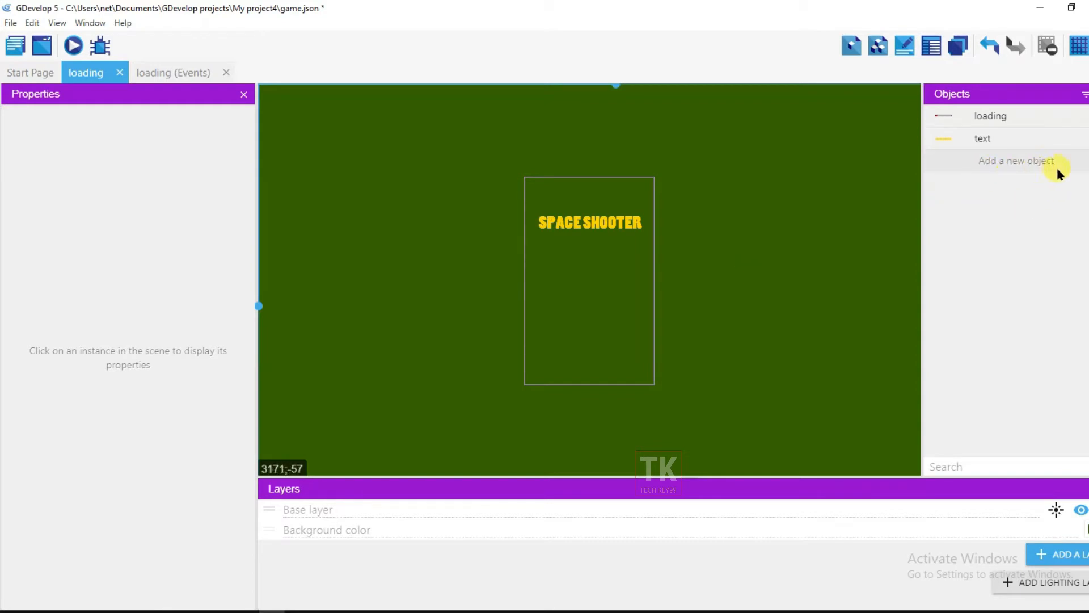
Add a Text object named start to the loading scene, with "start" as its initial text.
{"action": "left_click", "coordinate": [1016, 160]}
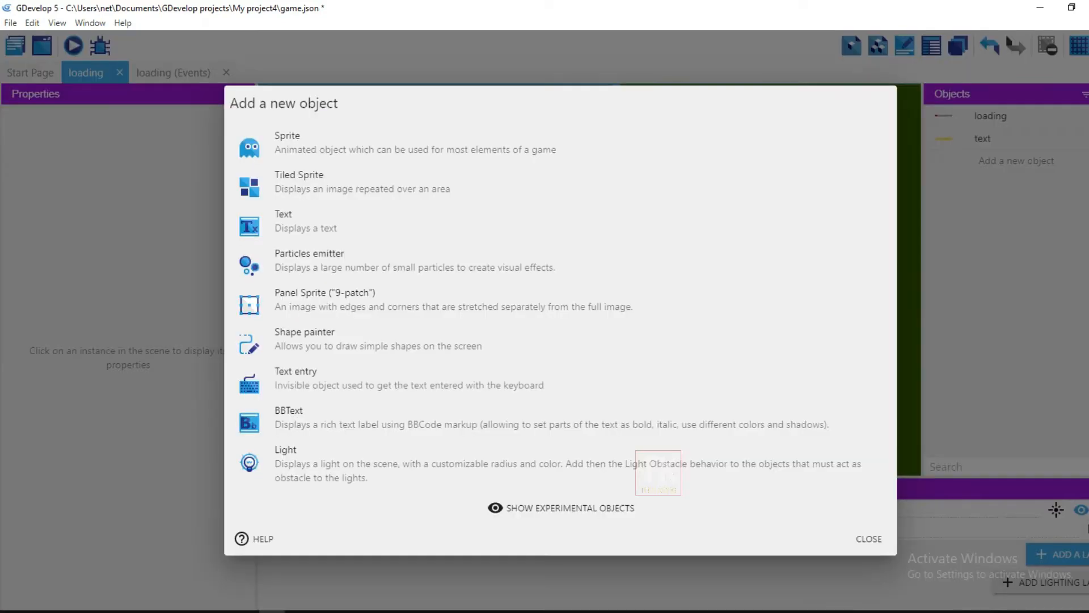
{"action": "left_click", "coordinate": [343, 219]}
{"action": "double_click", "coordinate": [324, 237]}
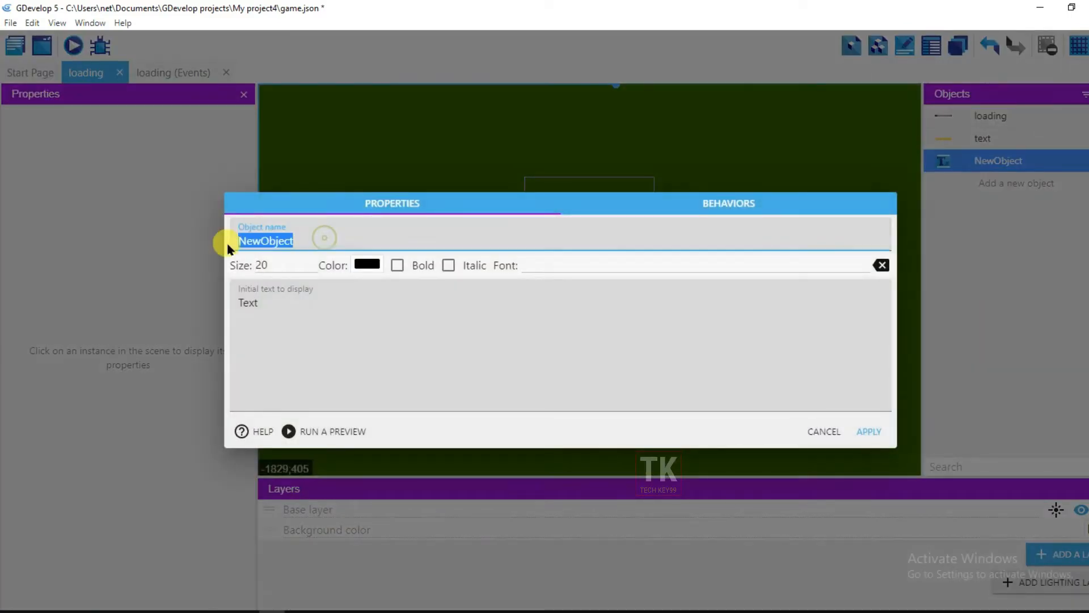
{"action": "type", "text": "start"}
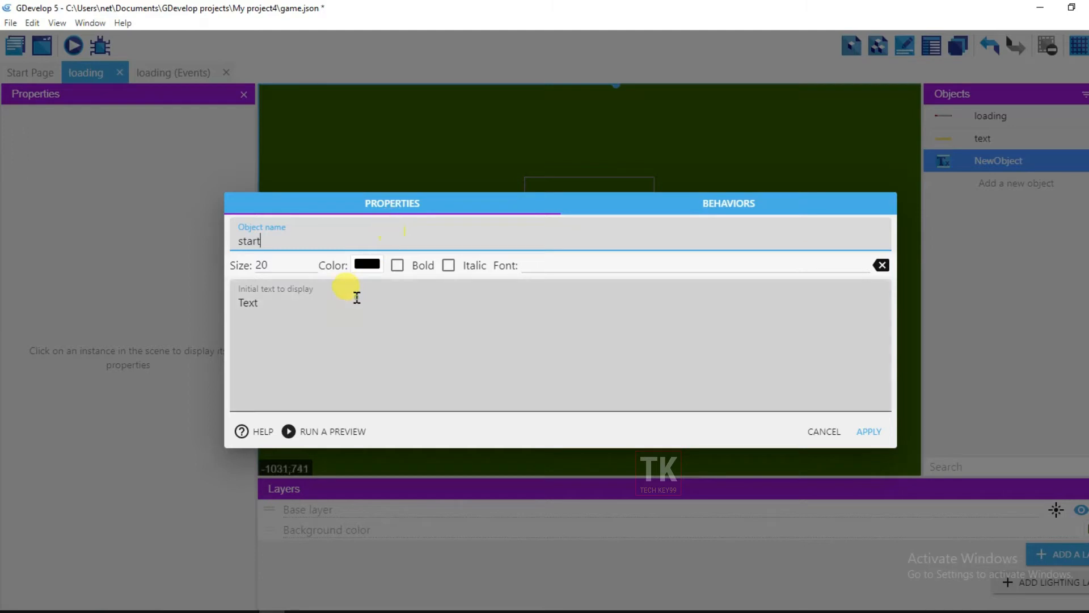
{"action": "left_click", "coordinate": [363, 299]}
{"action": "key", "text": "BackSpace"}
{"action": "key", "text": "BackSpace"}
{"action": "key", "text": "BackSpace"}
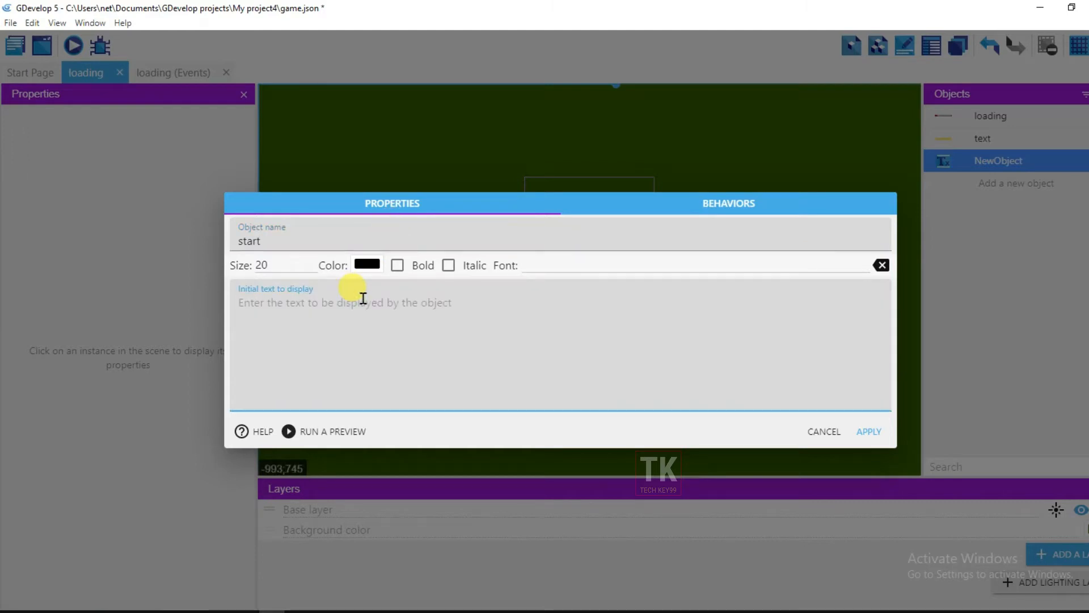
{"action": "type", "text": "start"}
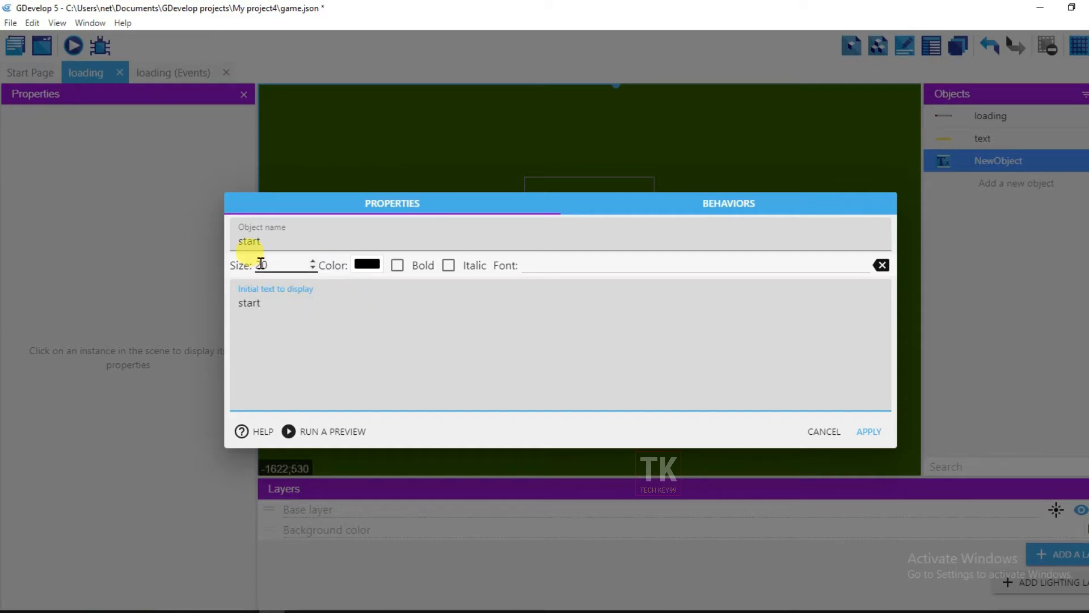
Format the start text as size 90, bold and red, and place it below the title at about X 318, Y 680.
{"action": "left_click", "coordinate": [260, 264]}
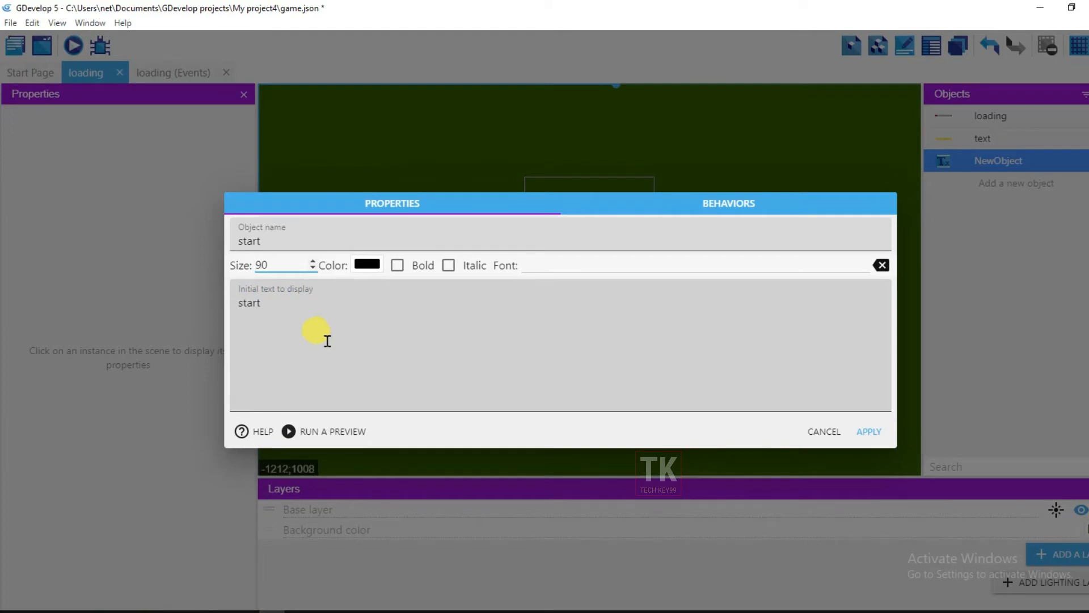
{"action": "left_click", "coordinate": [398, 266]}
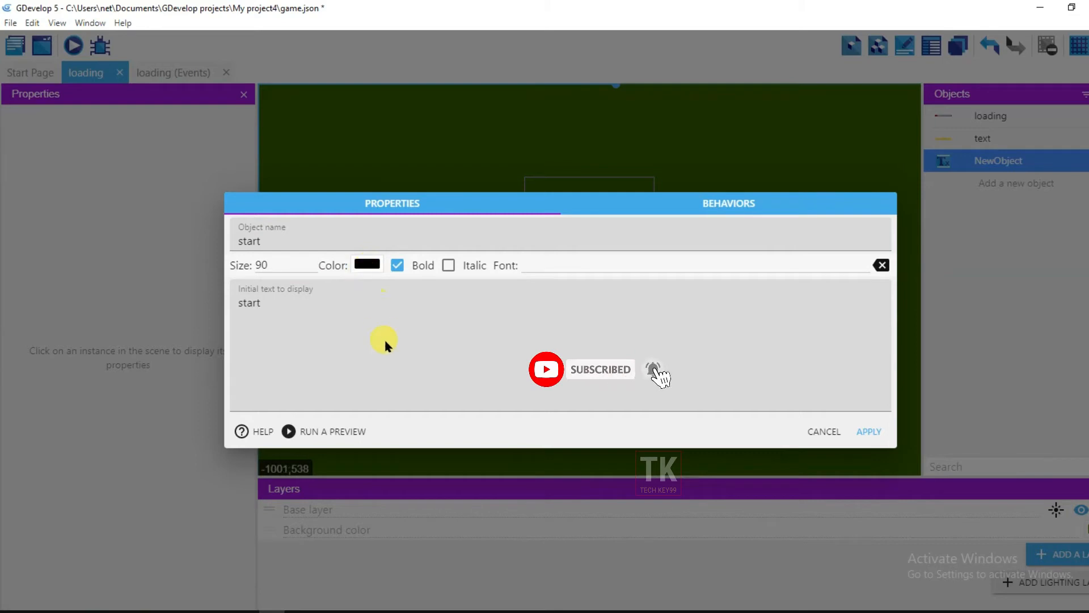
{"action": "left_click", "coordinate": [363, 265]}
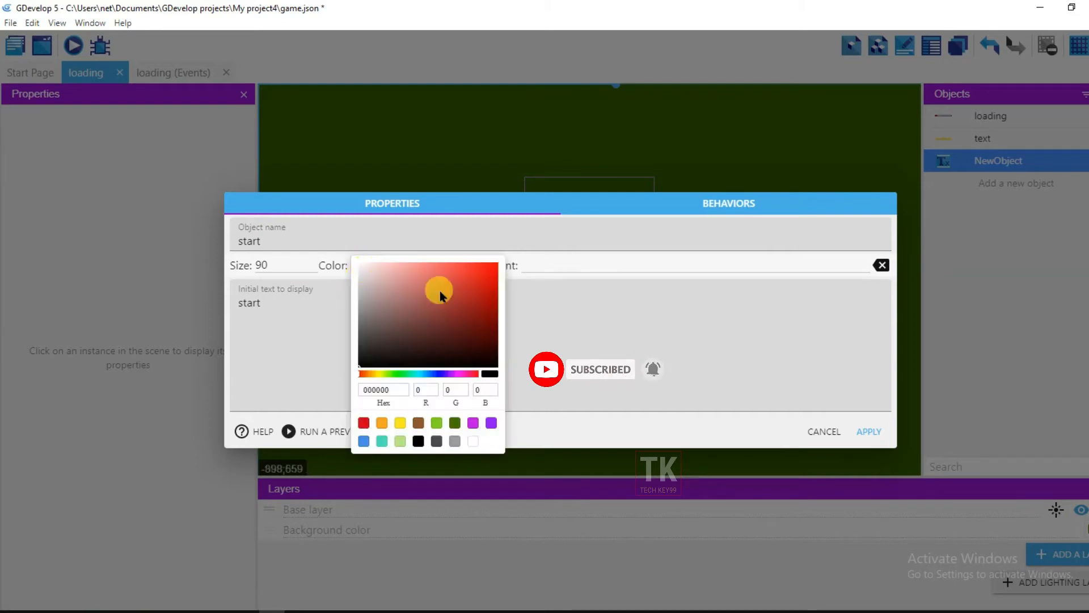
{"action": "left_click", "coordinate": [480, 264]}
{"action": "left_click", "coordinate": [564, 316]}
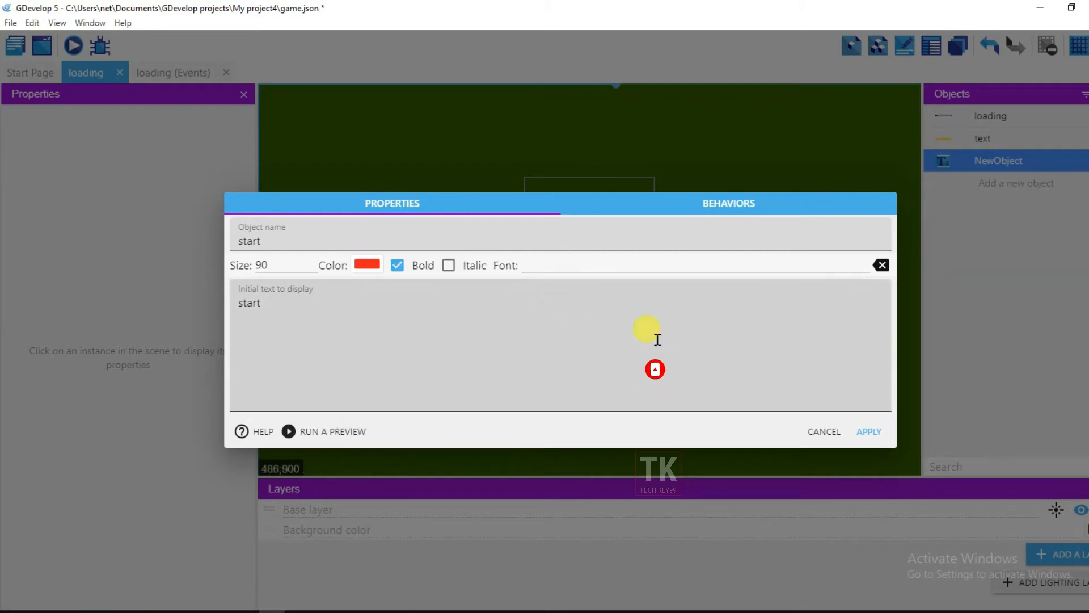
{"action": "left_click", "coordinate": [871, 431]}
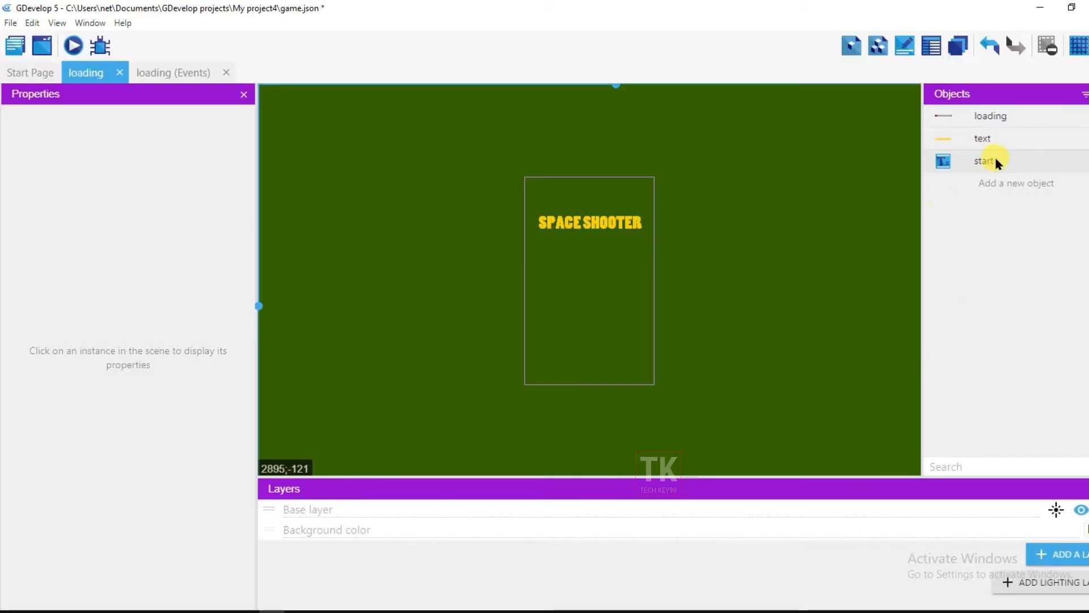
{"action": "left_click_drag", "start_coordinate": [995, 155], "coordinate": [577, 289]}
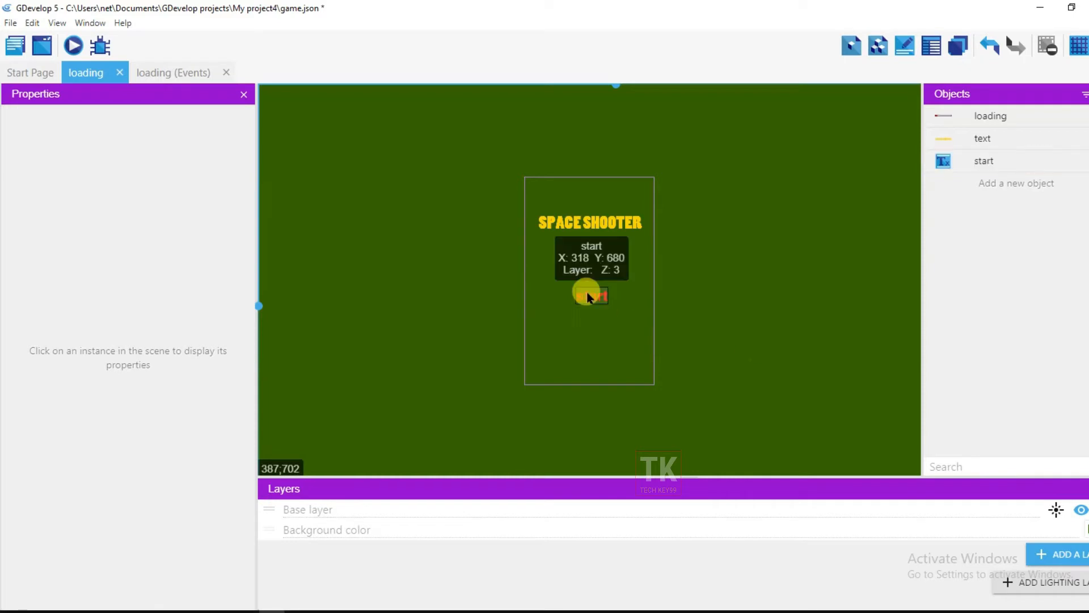
Add the Sine Movement behavior to the start text object.
{"action": "right_click", "coordinate": [1078, 169]}
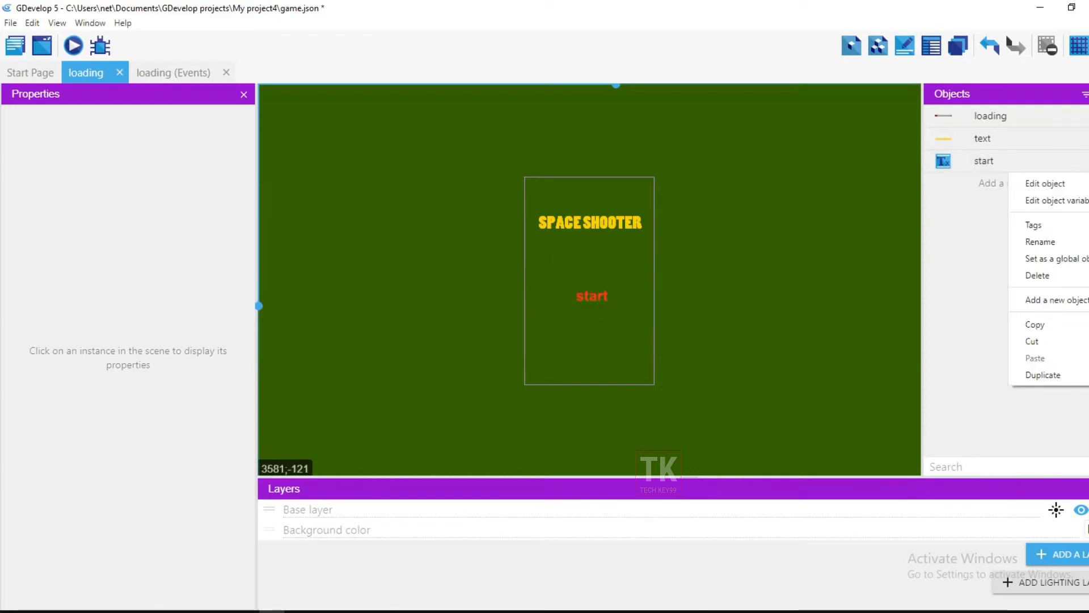
{"action": "left_click", "coordinate": [1082, 180]}
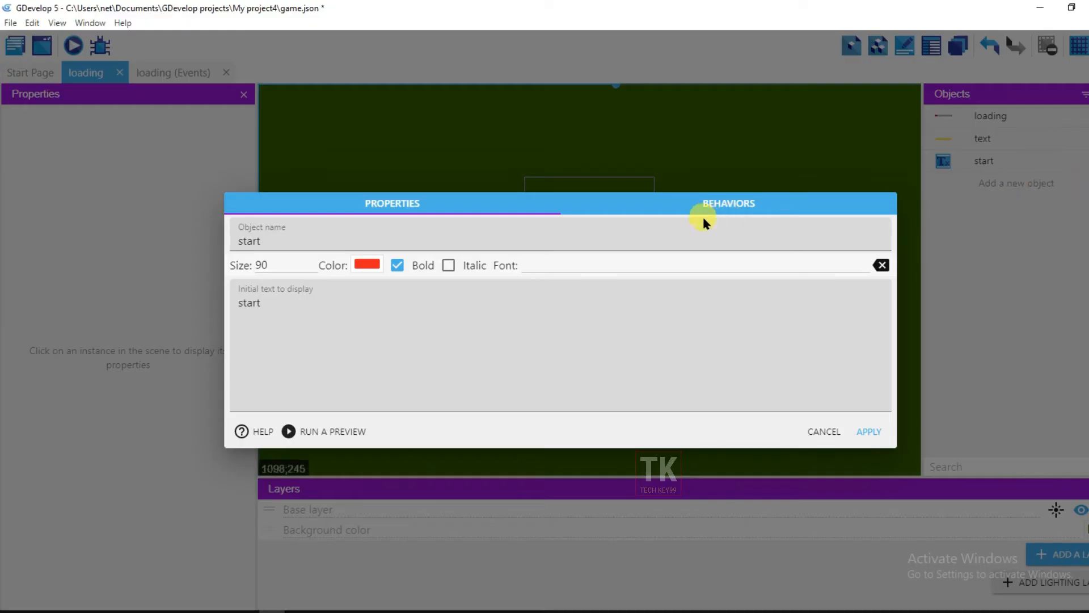
{"action": "left_click", "coordinate": [729, 205]}
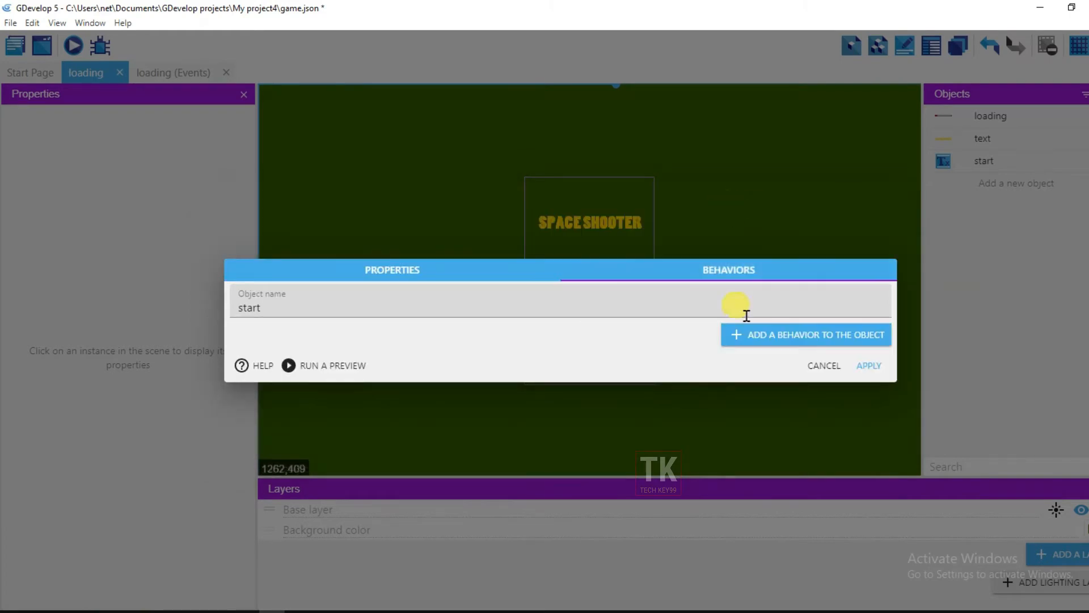
{"action": "left_click", "coordinate": [784, 340]}
{"action": "scroll", "coordinate": [501, 320], "scroll_direction": "down", "scroll_amount": 2}
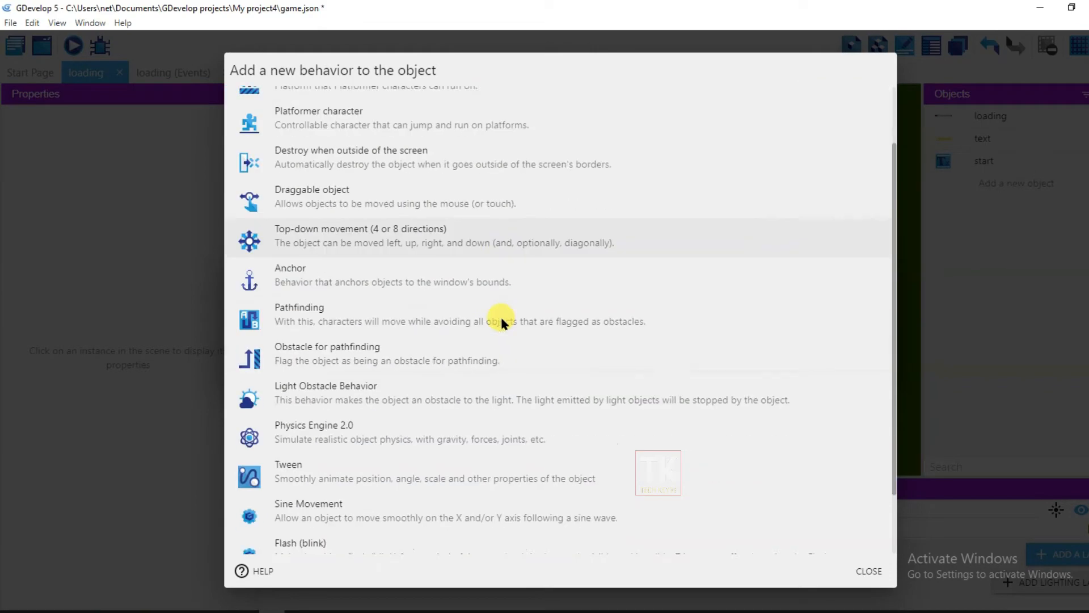
{"action": "scroll", "coordinate": [501, 318], "scroll_direction": "down", "scroll_amount": 2}
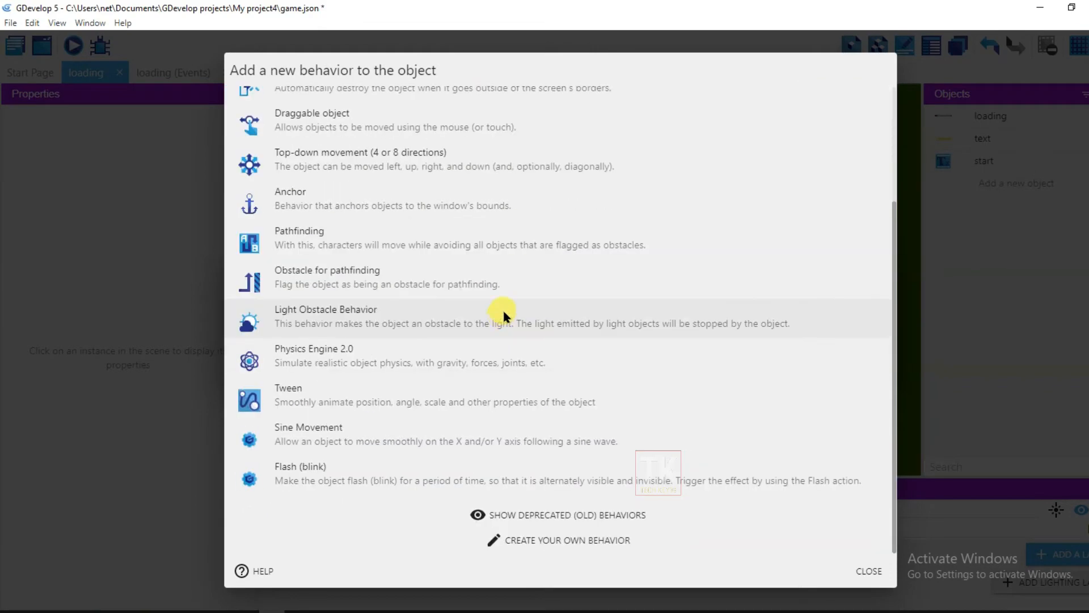
{"action": "left_click", "coordinate": [385, 423]}
Set the start object's sine movement amplitude to 80 on the X axis and 40 on the Y axis, and apply it.
{"action": "left_click", "coordinate": [275, 297]}
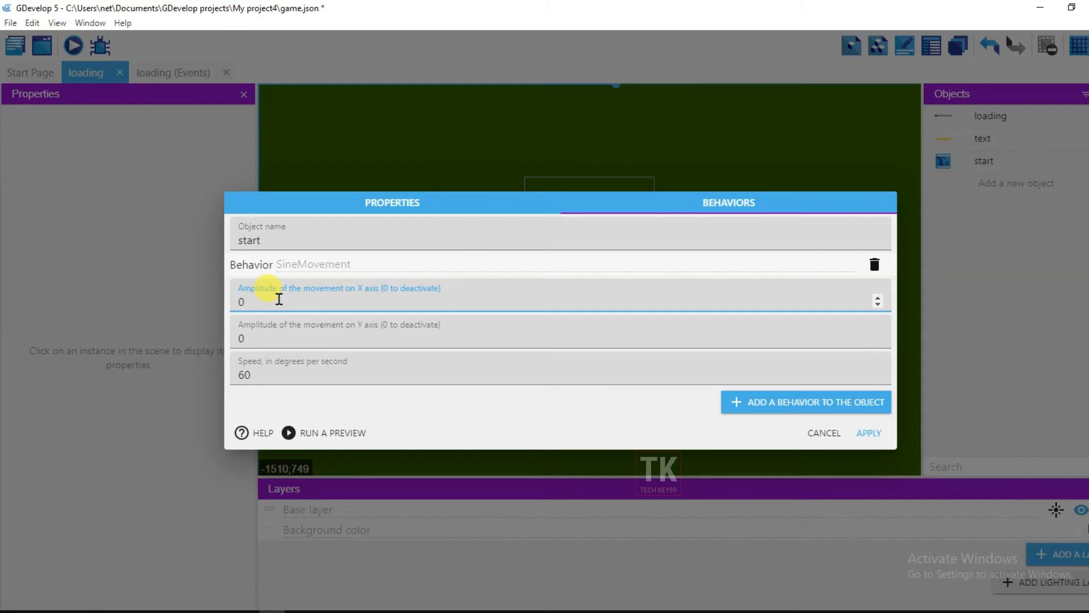
{"action": "type", "text": "8"}
{"action": "left_click", "coordinate": [251, 333]}
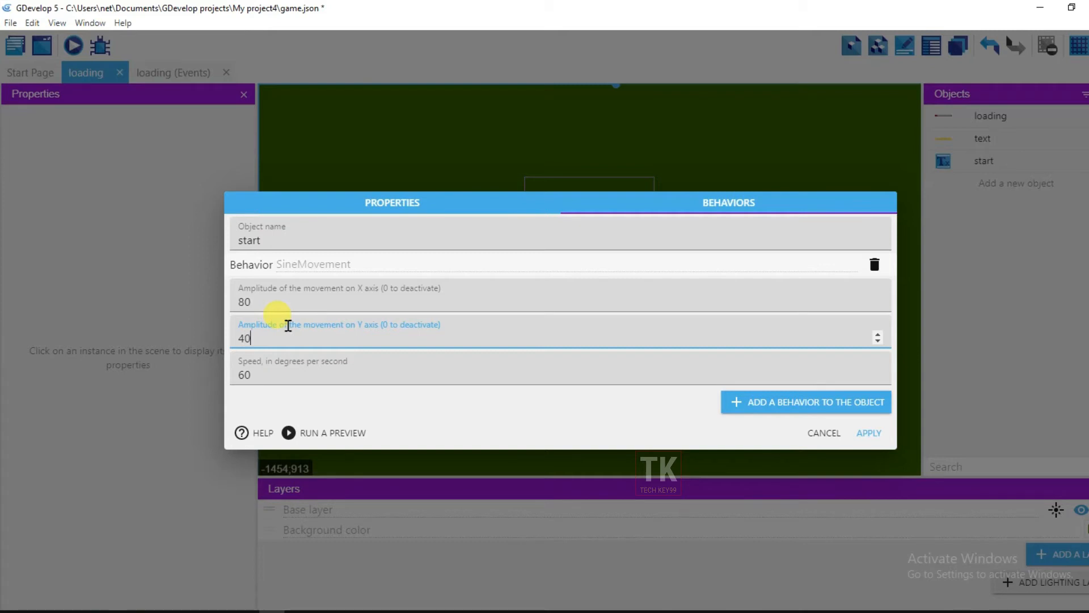
{"action": "left_click", "coordinate": [872, 434]}
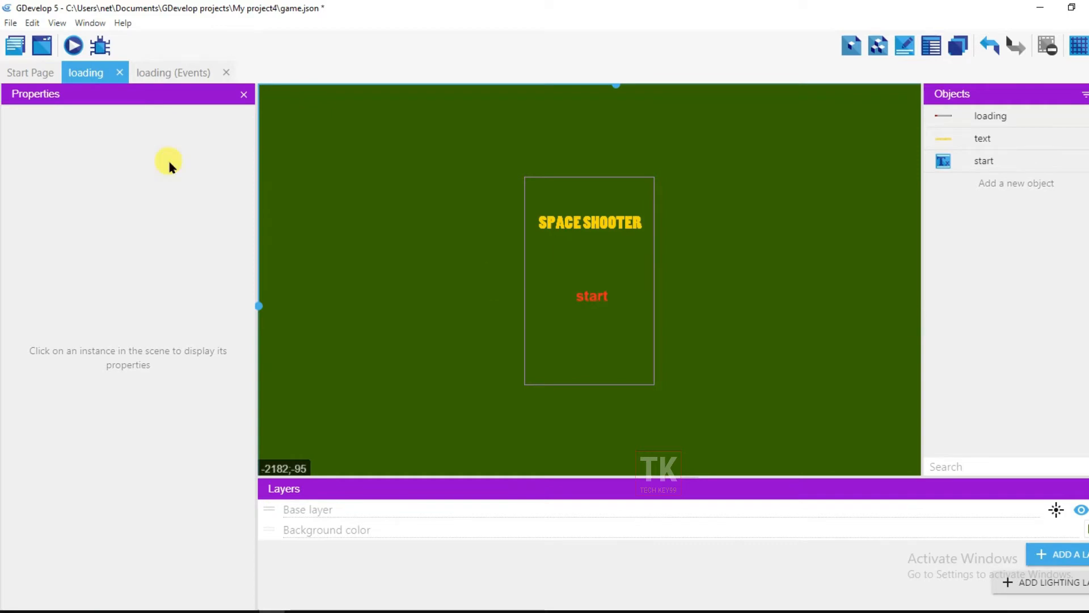
Add a new event to the loading scene with the condition "At the beginning of the scene".
{"action": "left_click", "coordinate": [181, 72]}
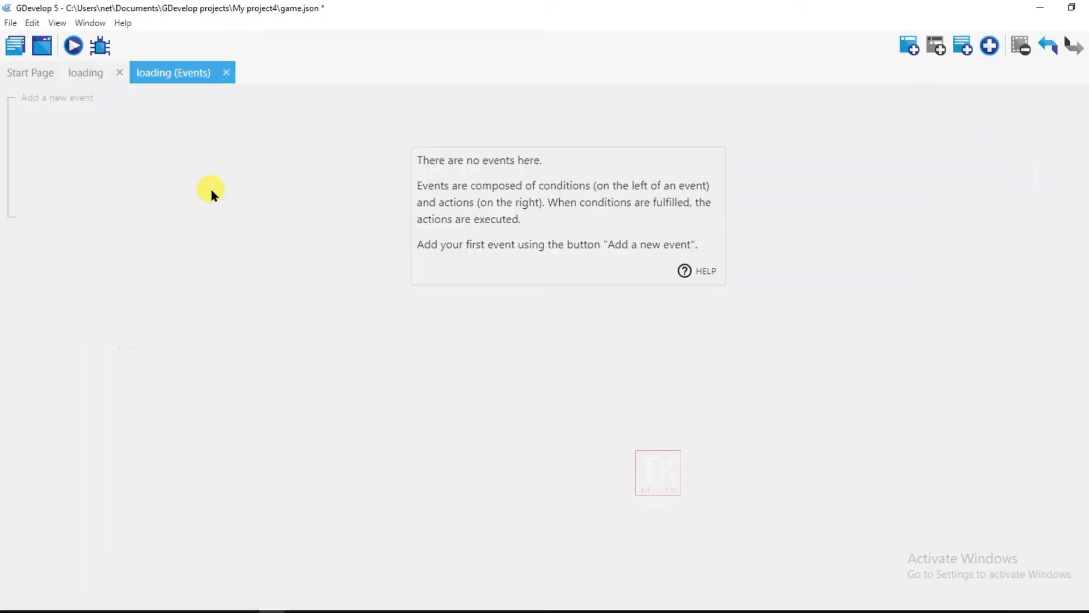
{"action": "left_click", "coordinate": [64, 98]}
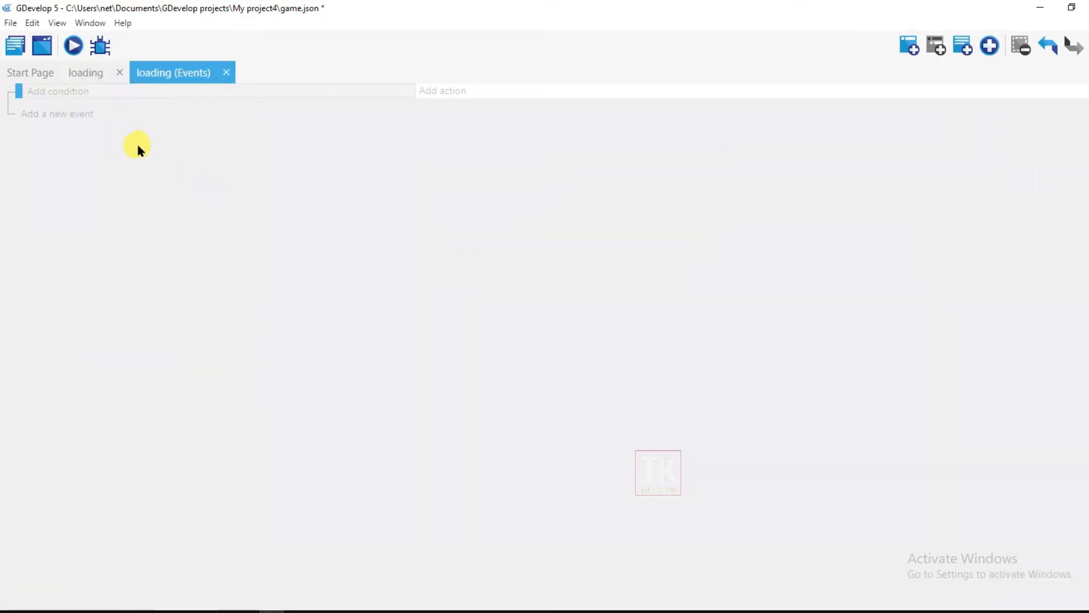
{"action": "left_click", "coordinate": [57, 92]}
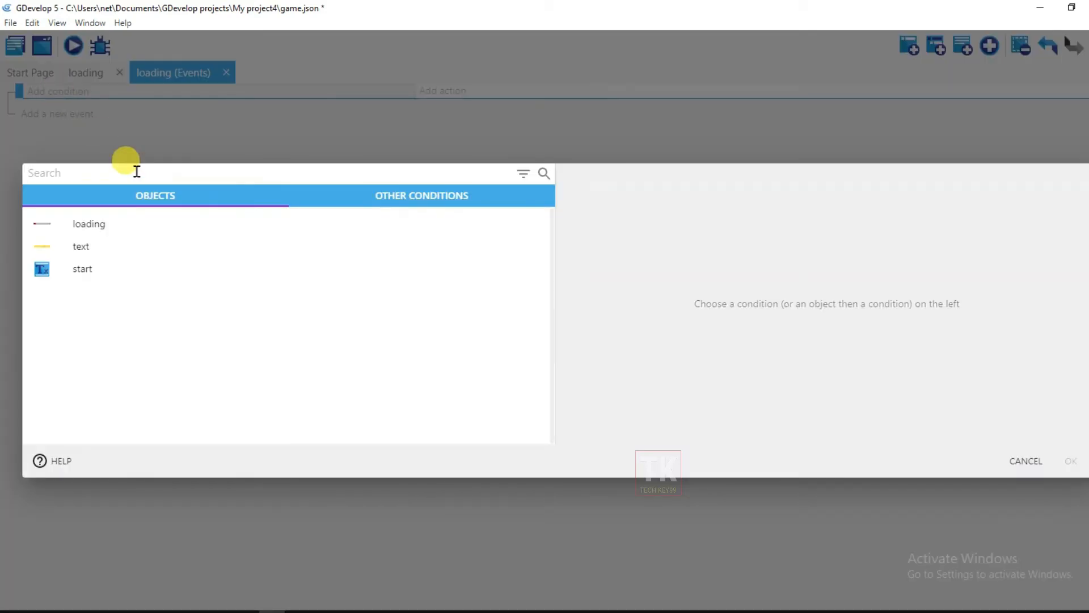
{"action": "type", "text": "at"}
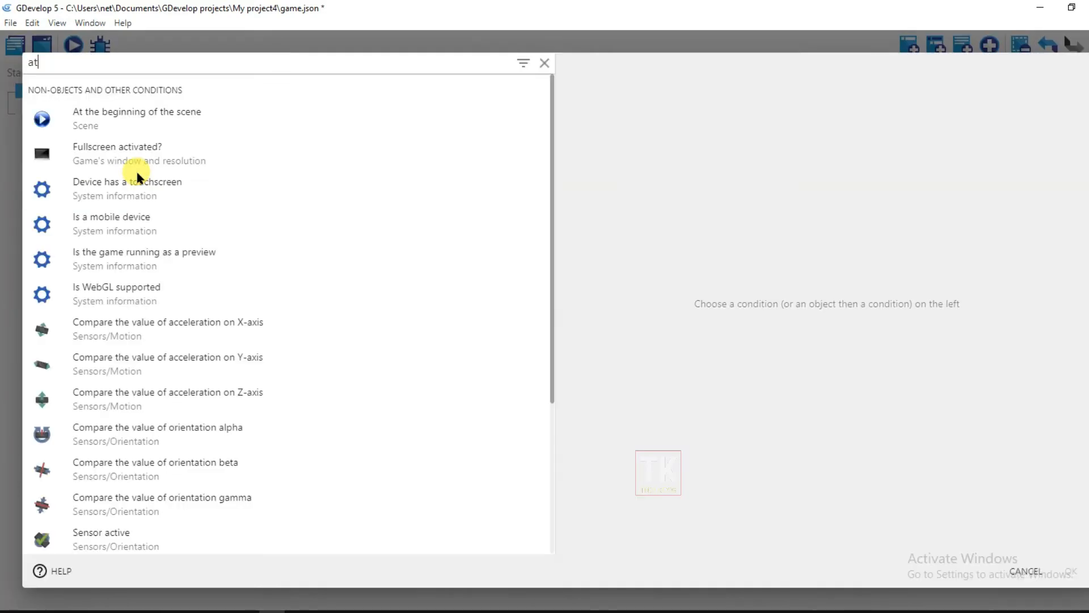
{"action": "left_click", "coordinate": [152, 117]}
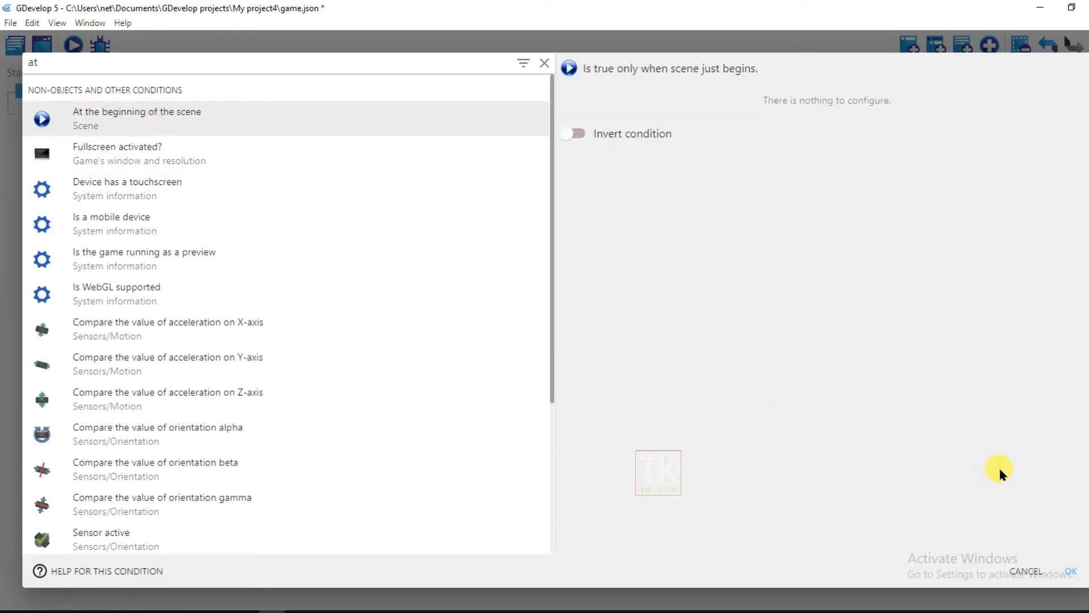
{"action": "left_click", "coordinate": [1067, 571]}
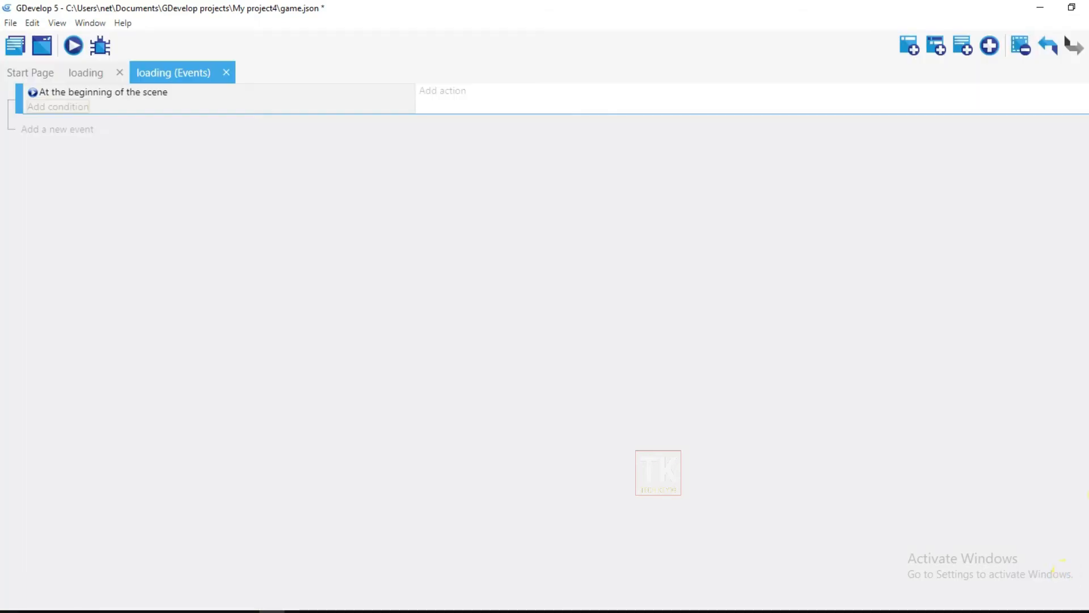
Start adding the AdMob "Load video" action to the event that runs at the beginning of the scene.
{"action": "left_click", "coordinate": [444, 94]}
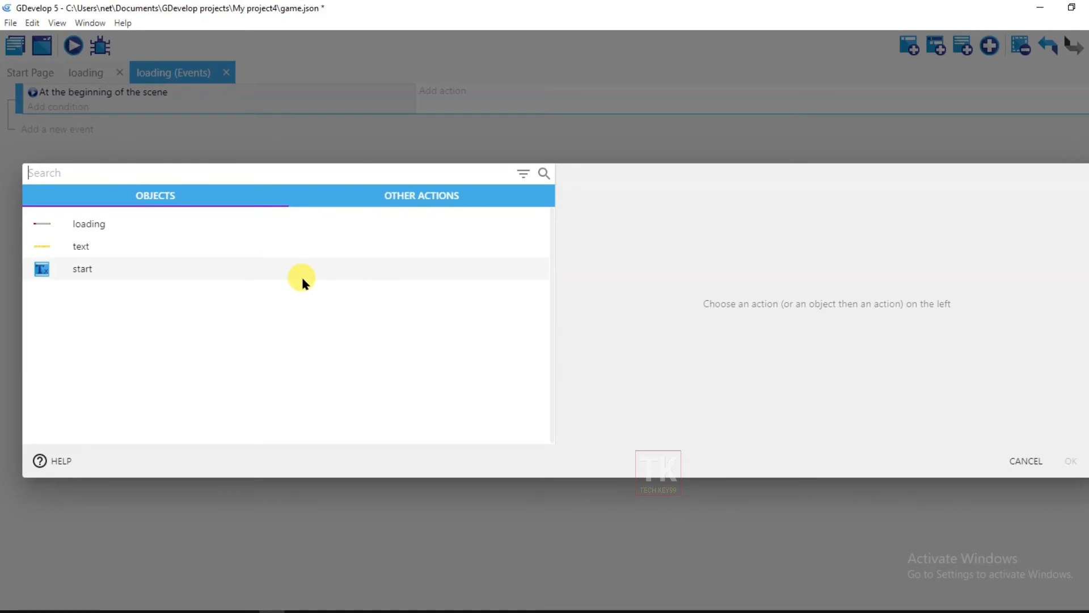
{"action": "type", "text": "ad"}
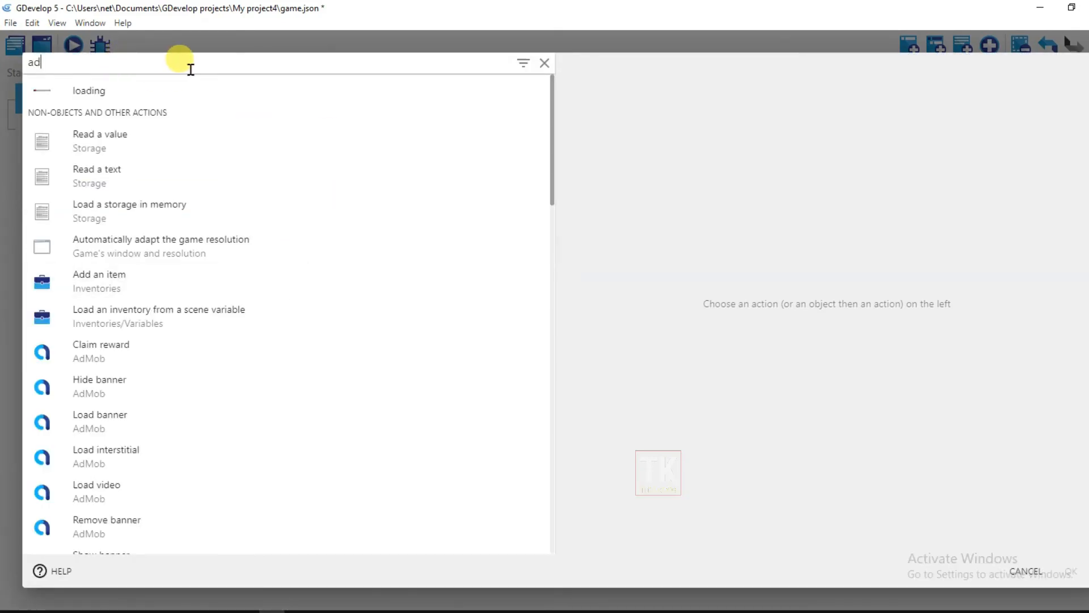
{"action": "scroll", "coordinate": [249, 306], "scroll_direction": "down", "scroll_amount": 4}
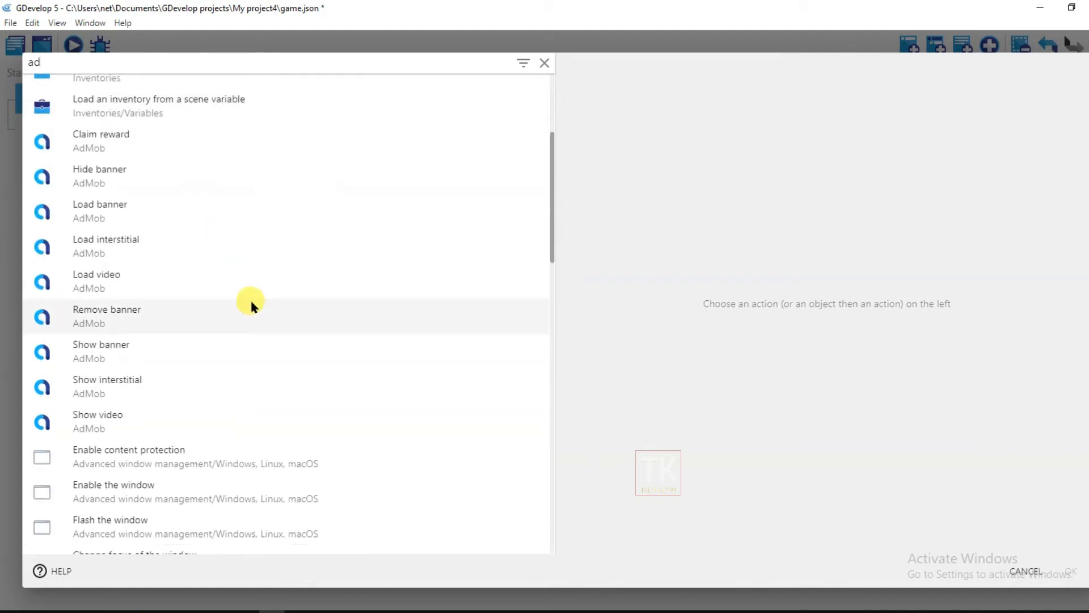
{"action": "scroll", "coordinate": [223, 266], "scroll_direction": "up", "scroll_amount": 1}
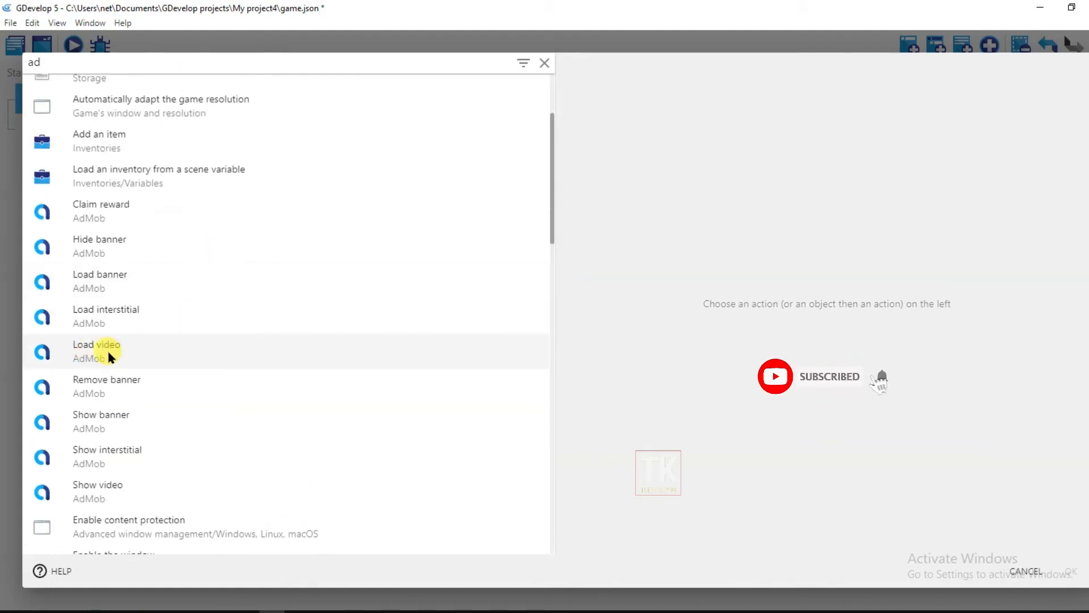
{"action": "left_click", "coordinate": [127, 345]}
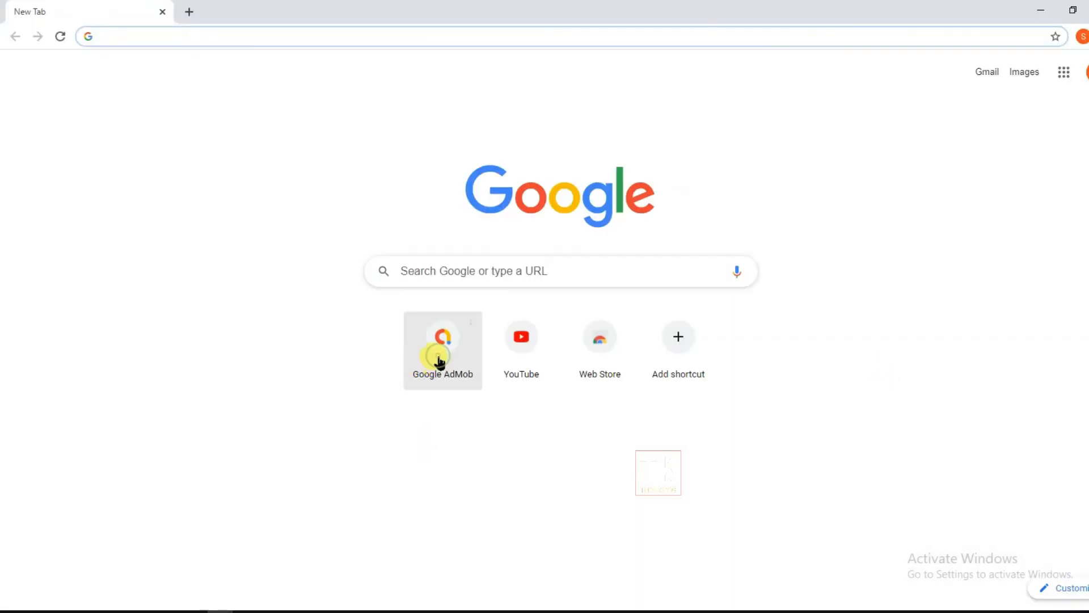
Switch to Google AdMob in Chrome, copy the ad unit ID of the rewarded unit "video", and return to GDevelop.
{"action": "left_click", "coordinate": [442, 357]}
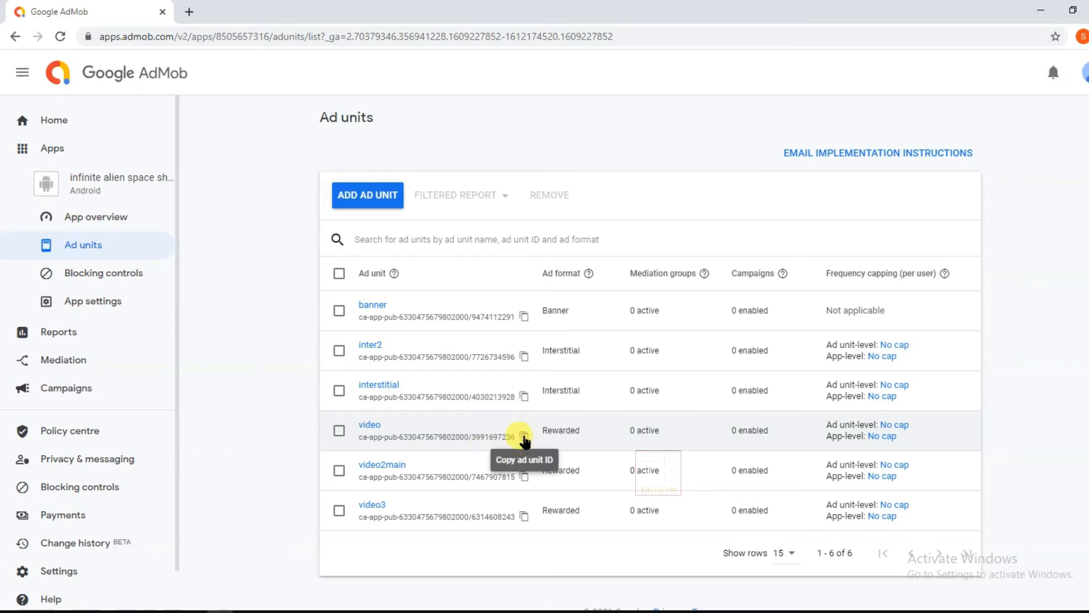
{"action": "left_click", "coordinate": [524, 437]}
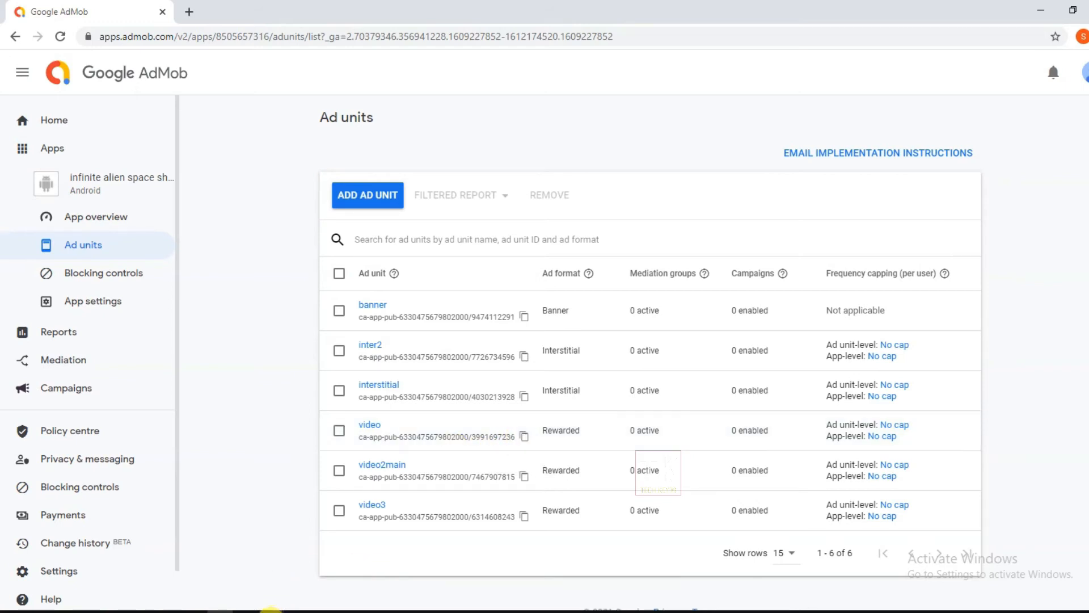
{"action": "mouse_move", "coordinate": [270, 610]}
{"action": "left_click", "coordinate": [275, 548]}
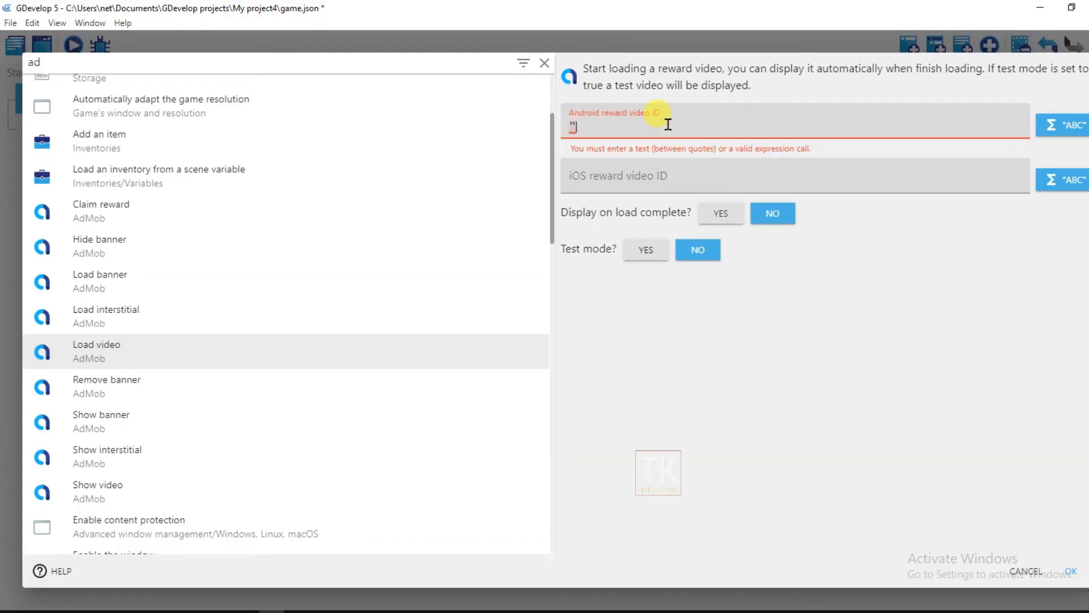
Enter the copied ad unit ID in quotes as the Android reward video ID, enable display on load complete, and confirm the action.
{"action": "key", "text": "BackSpace"}
{"action": "key", "text": "ctrl+v"}
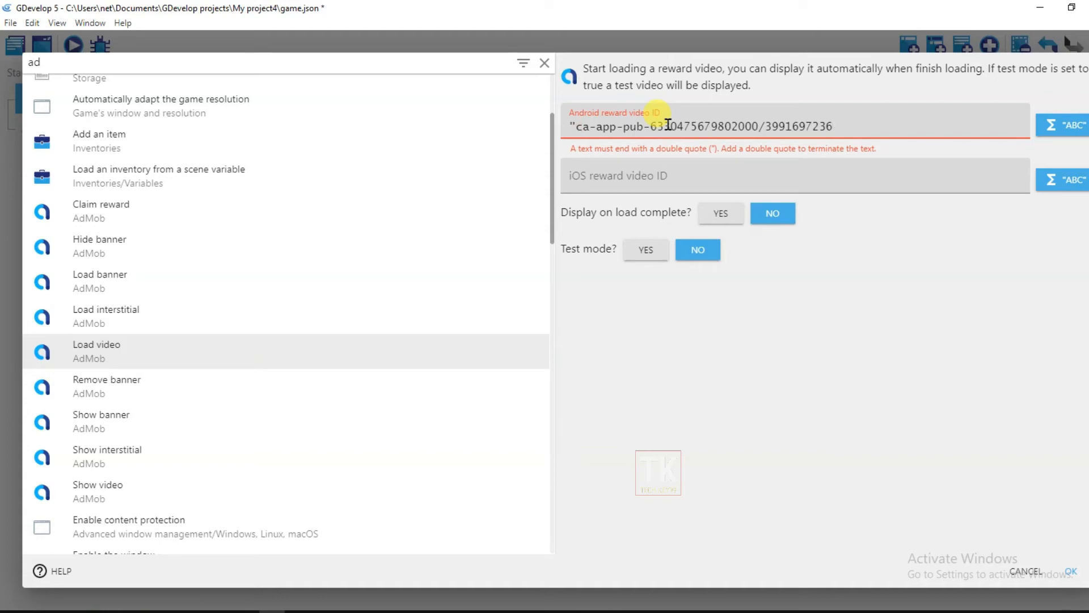
{"action": "type", "text": "\""}
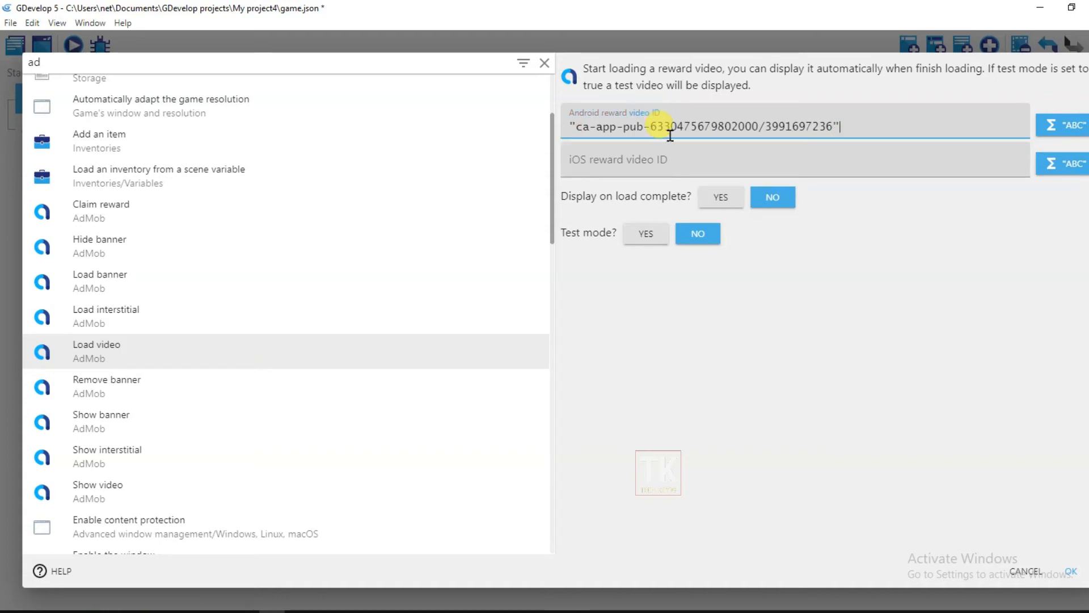
{"action": "left_click", "coordinate": [729, 202]}
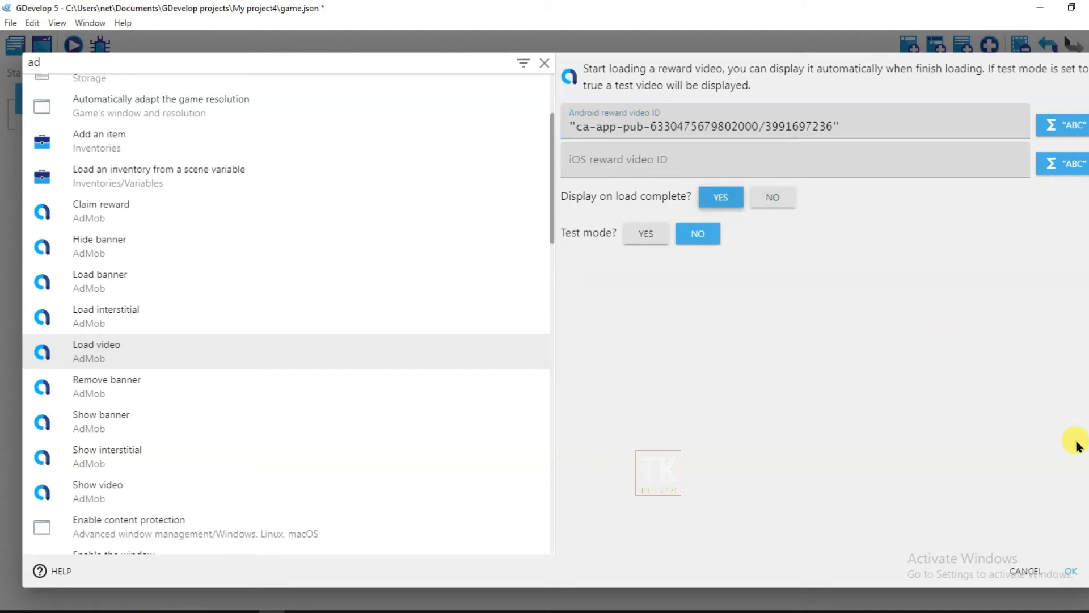
{"action": "left_click", "coordinate": [1070, 570]}
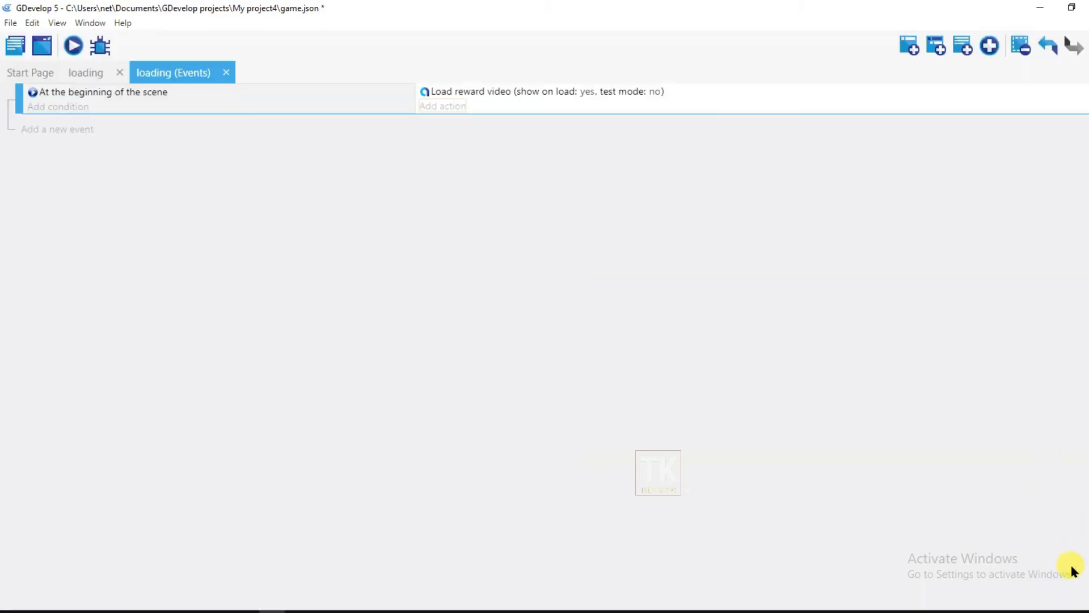
Add a second event with the condition "Mouse button pressed or touch held" set to Left (primary).
{"action": "left_click", "coordinate": [78, 135]}
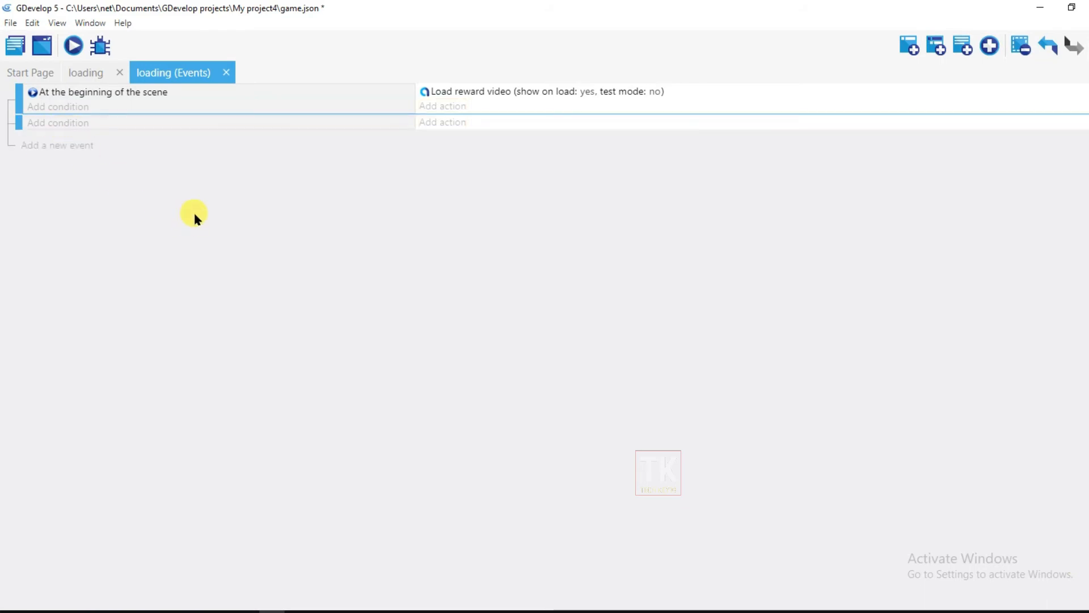
{"action": "left_click", "coordinate": [70, 122]}
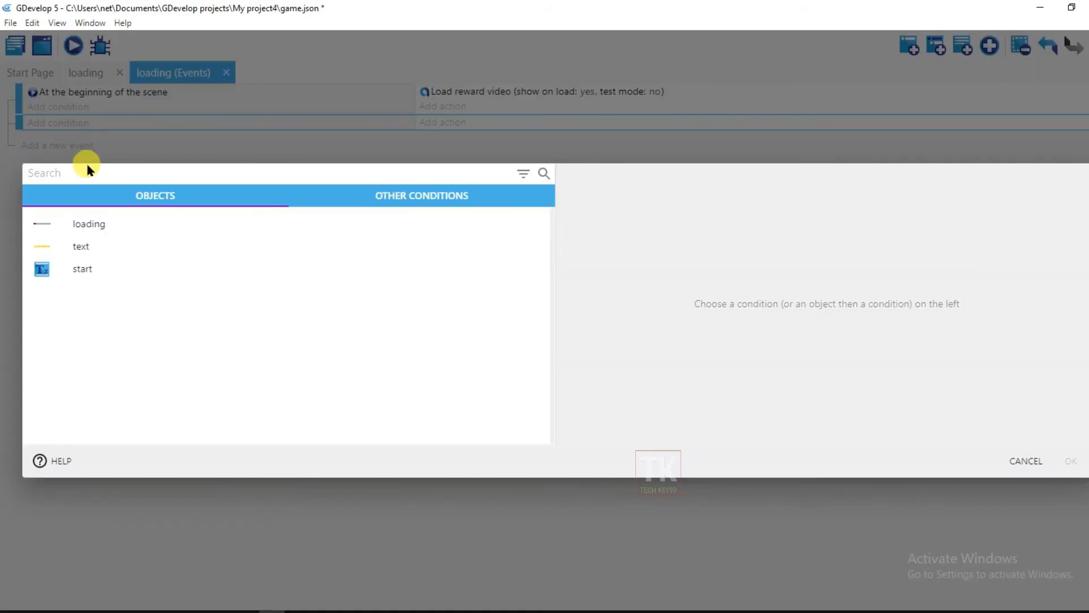
{"action": "left_click", "coordinate": [445, 195]}
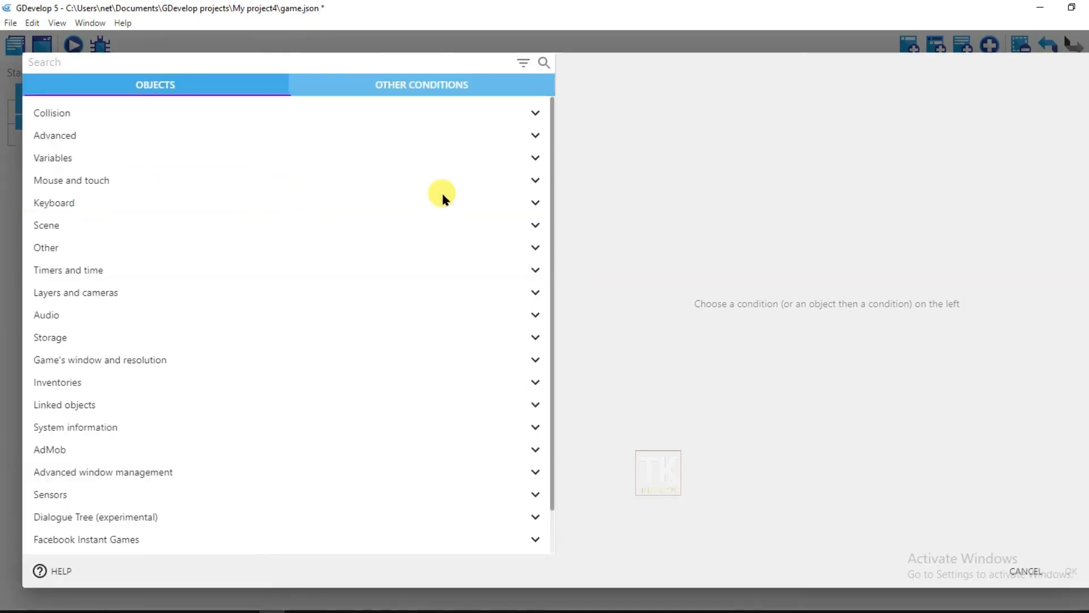
{"action": "left_click", "coordinate": [147, 179]}
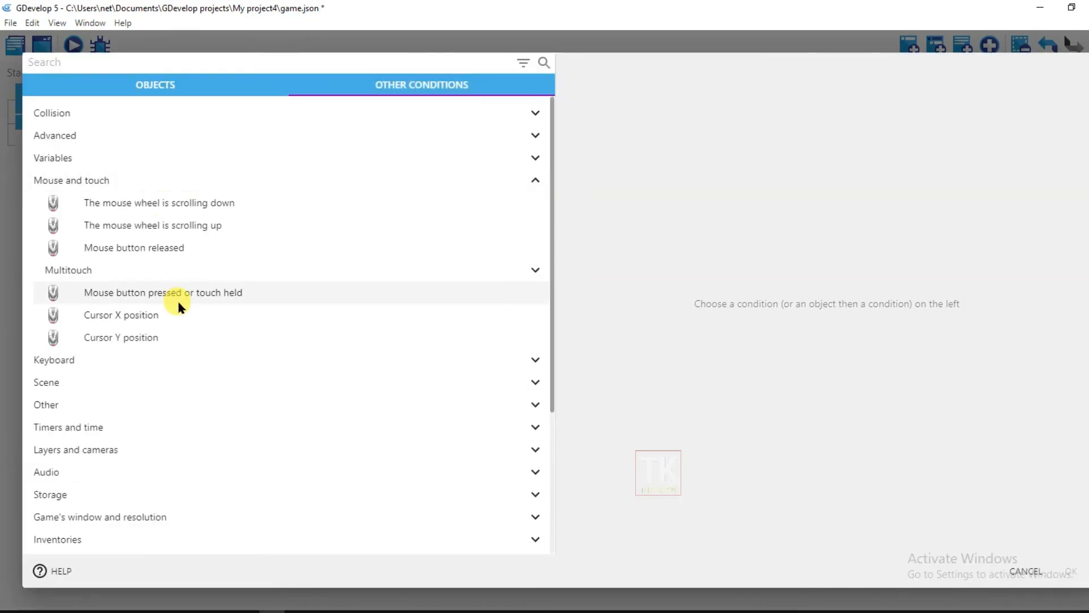
{"action": "left_click", "coordinate": [229, 294]}
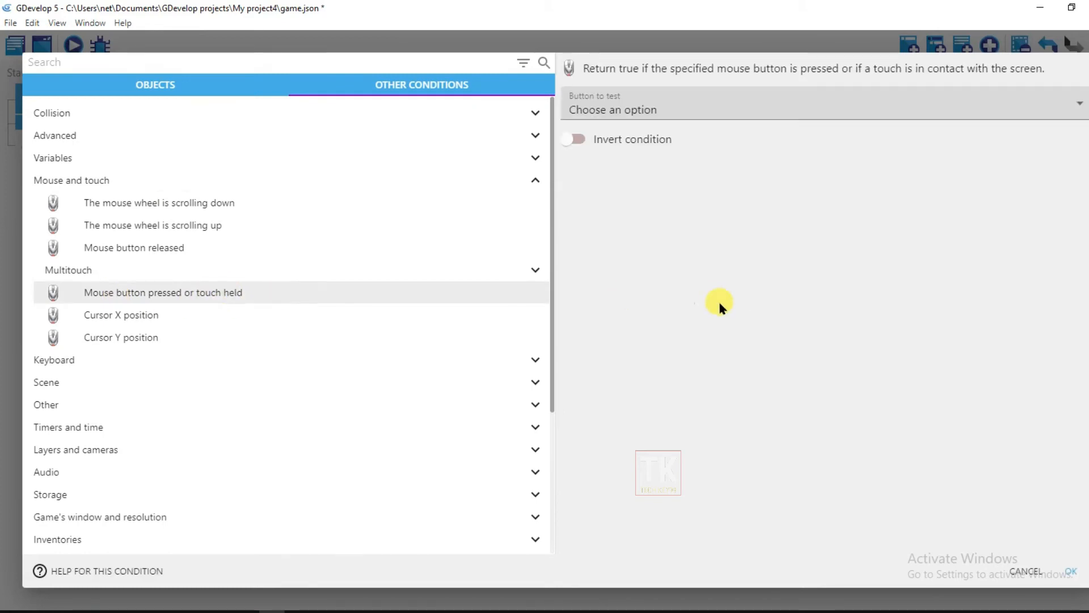
{"action": "left_click", "coordinate": [703, 101]}
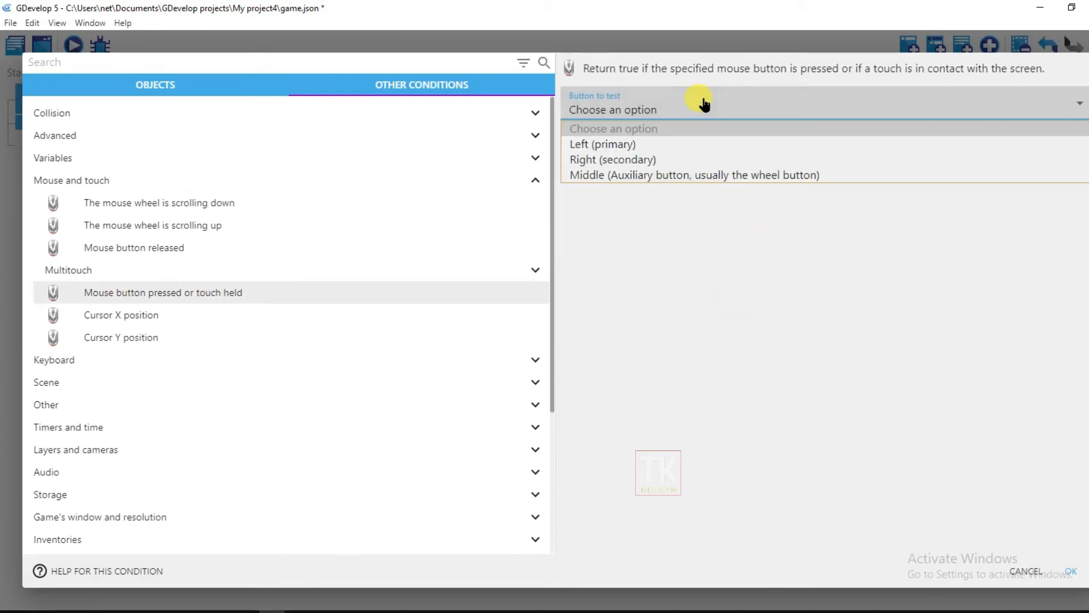
{"action": "left_click", "coordinate": [648, 144]}
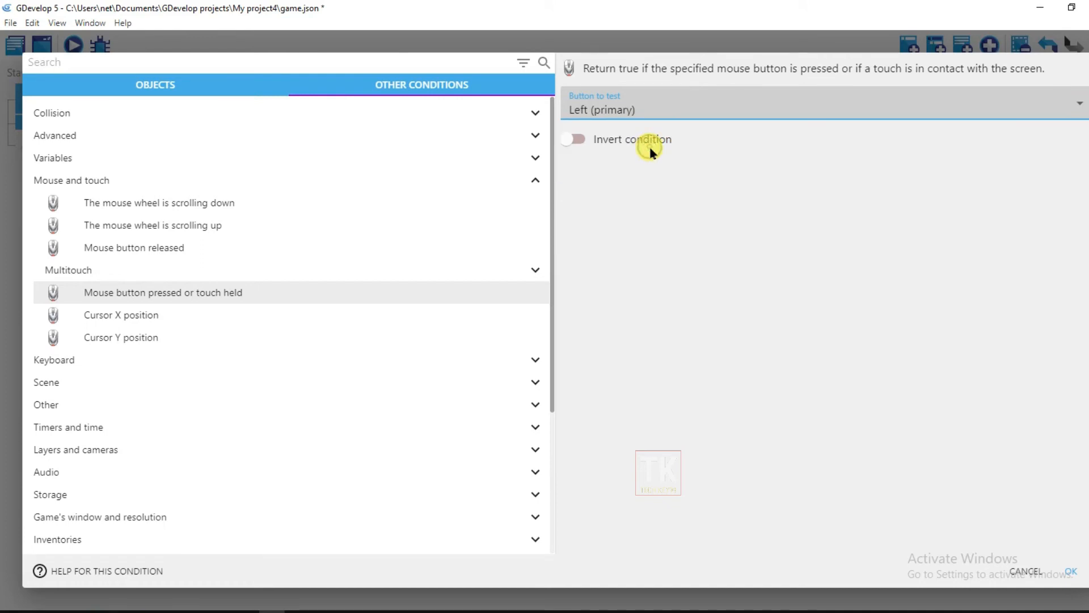
{"action": "left_click", "coordinate": [1070, 572]}
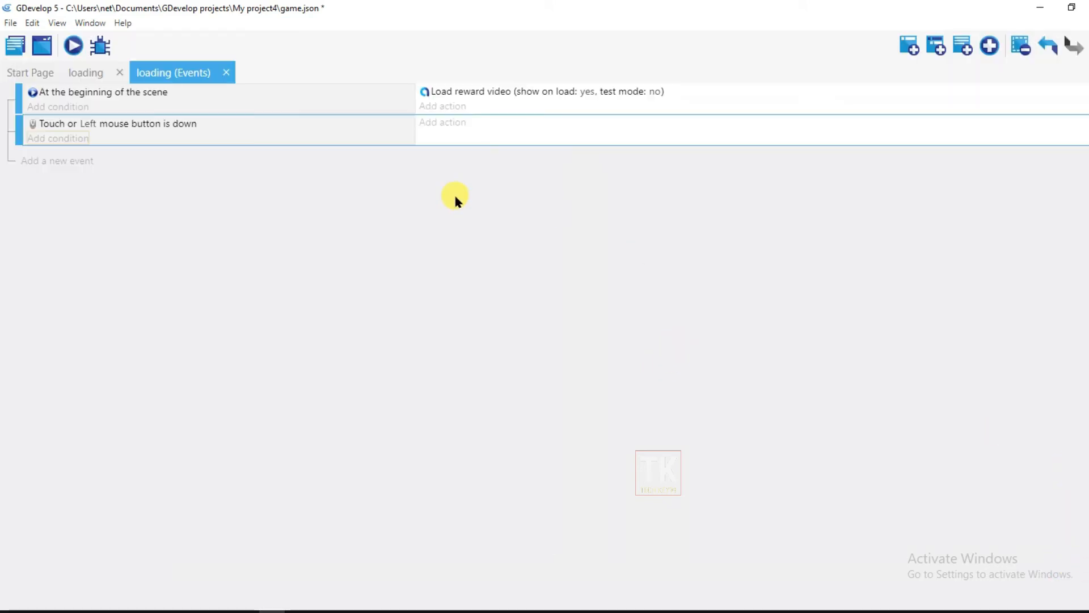
Add the AdMob "Show video" action to the touch or left mouse button event.
{"action": "left_click", "coordinate": [448, 123]}
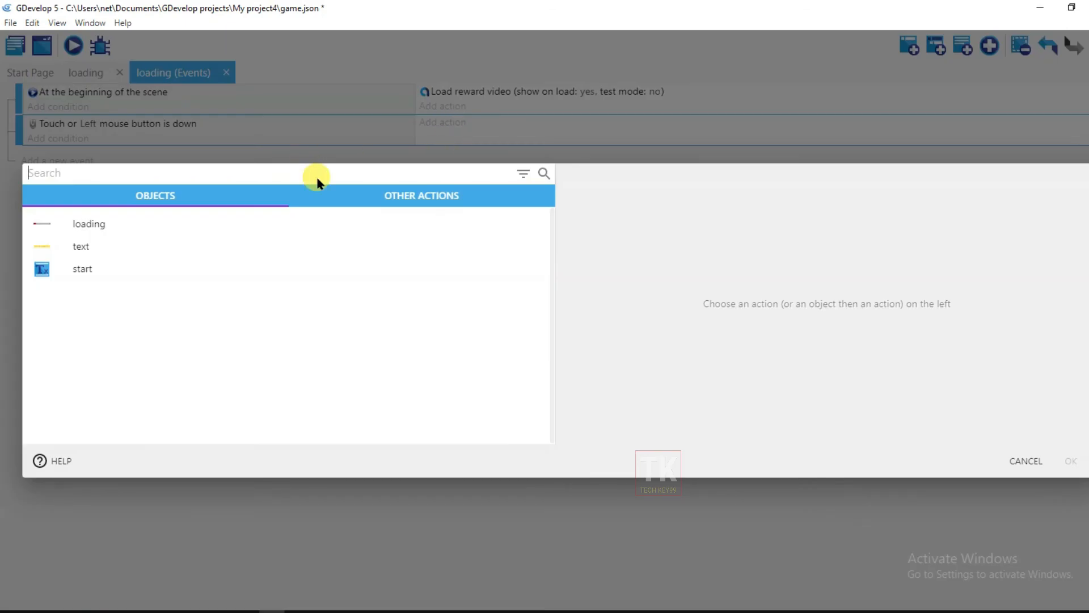
{"action": "type", "text": "ad"}
{"action": "scroll", "coordinate": [261, 161], "scroll_direction": "down", "scroll_amount": 2}
{"action": "scroll", "coordinate": [261, 161], "scroll_direction": "down", "scroll_amount": 3}
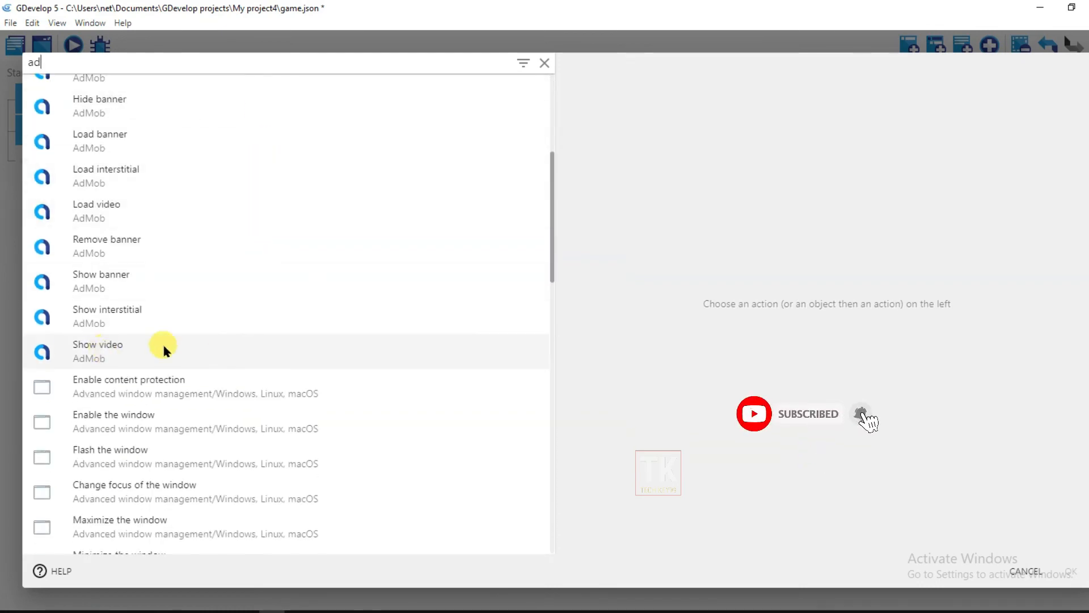
{"action": "left_click", "coordinate": [124, 350]}
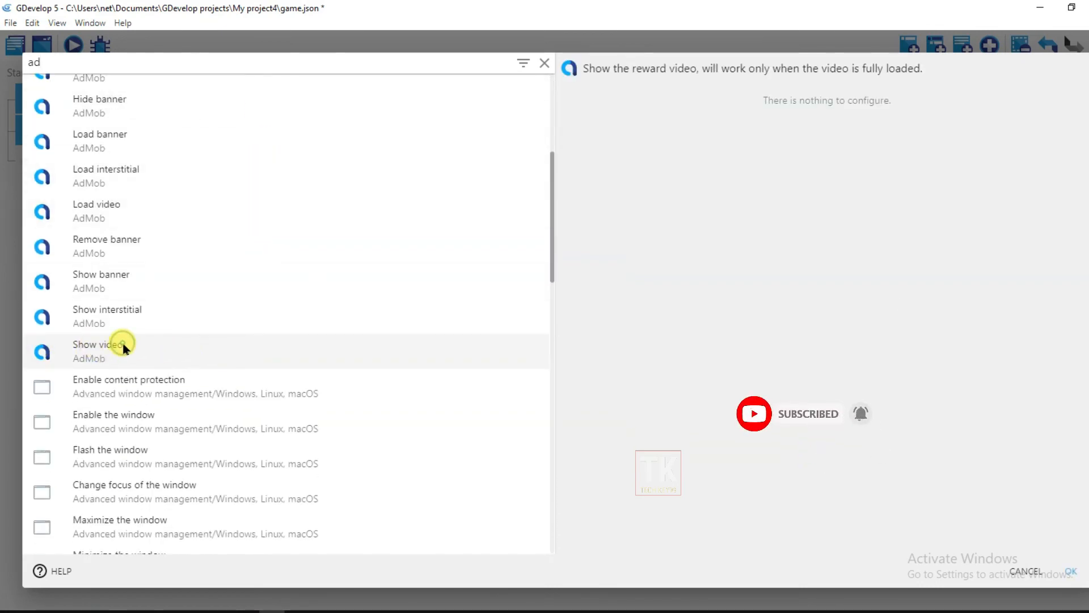
{"action": "left_click", "coordinate": [1066, 570]}
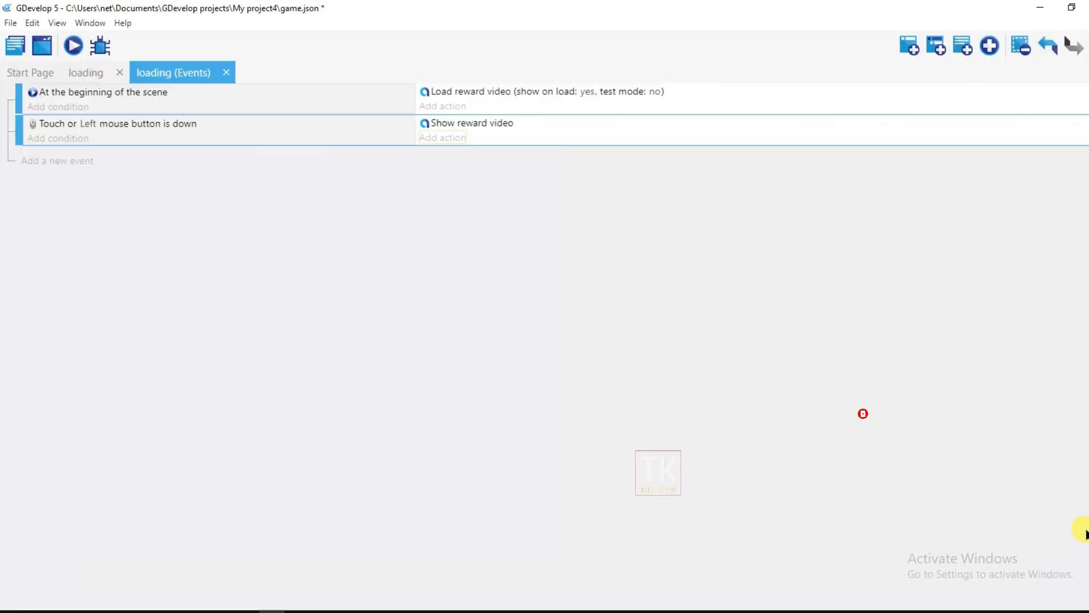
Add a third event with the AdMob "Video reward" condition, leaving Mark as claimed set to No.
{"action": "left_click", "coordinate": [55, 162]}
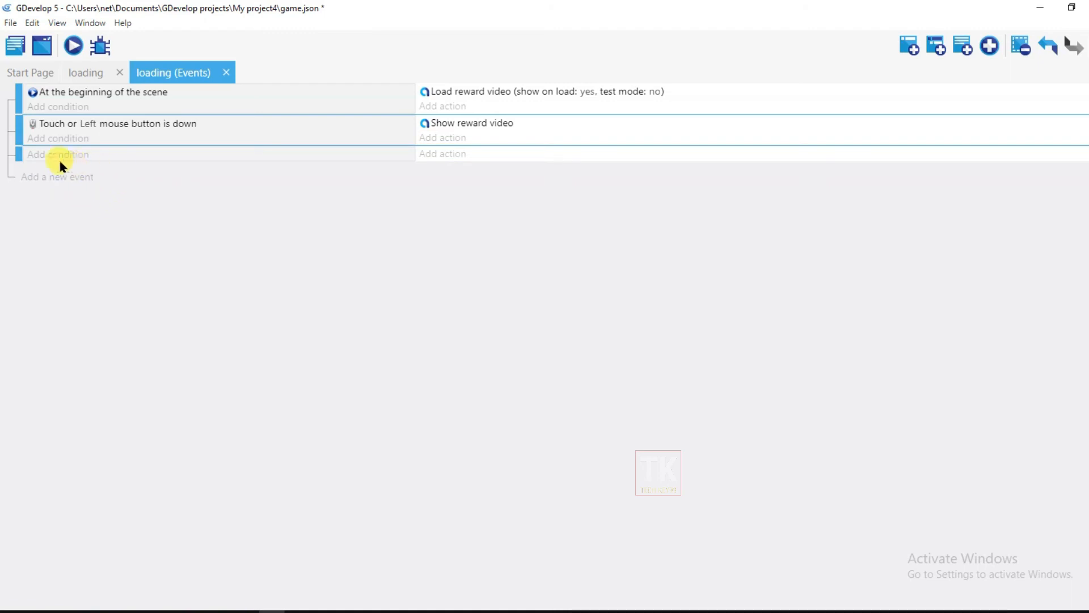
{"action": "left_click", "coordinate": [59, 156]}
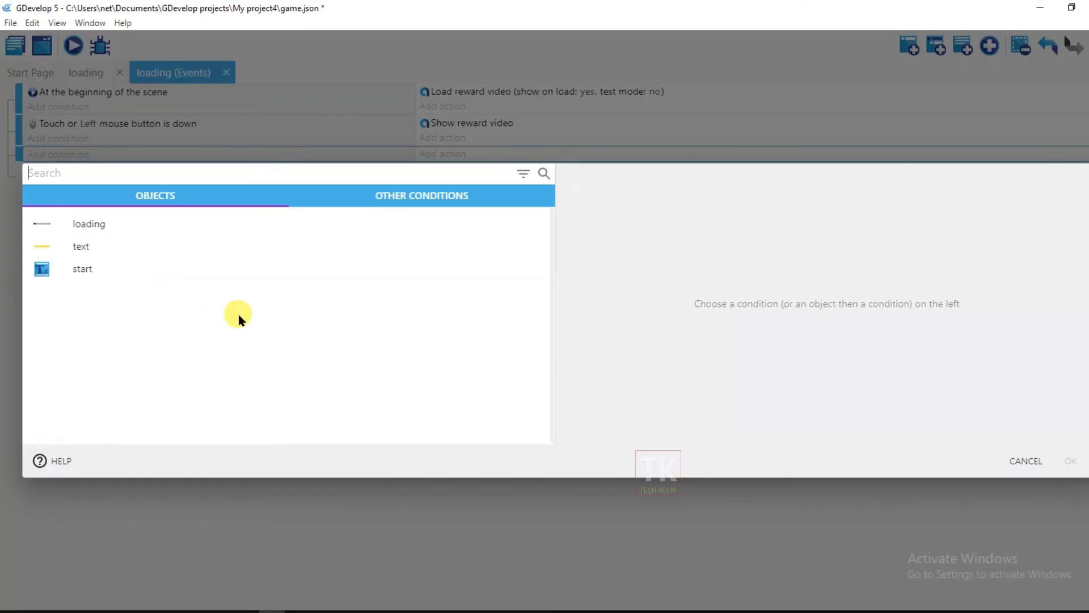
{"action": "type", "text": "ad"}
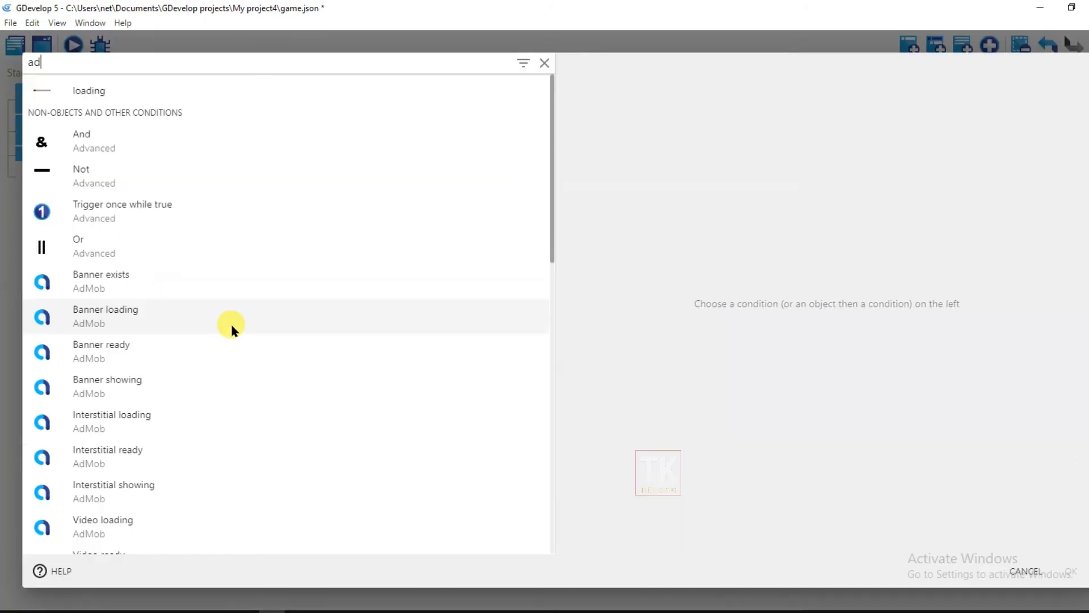
{"action": "scroll", "coordinate": [300, 316], "scroll_direction": "down", "scroll_amount": 3}
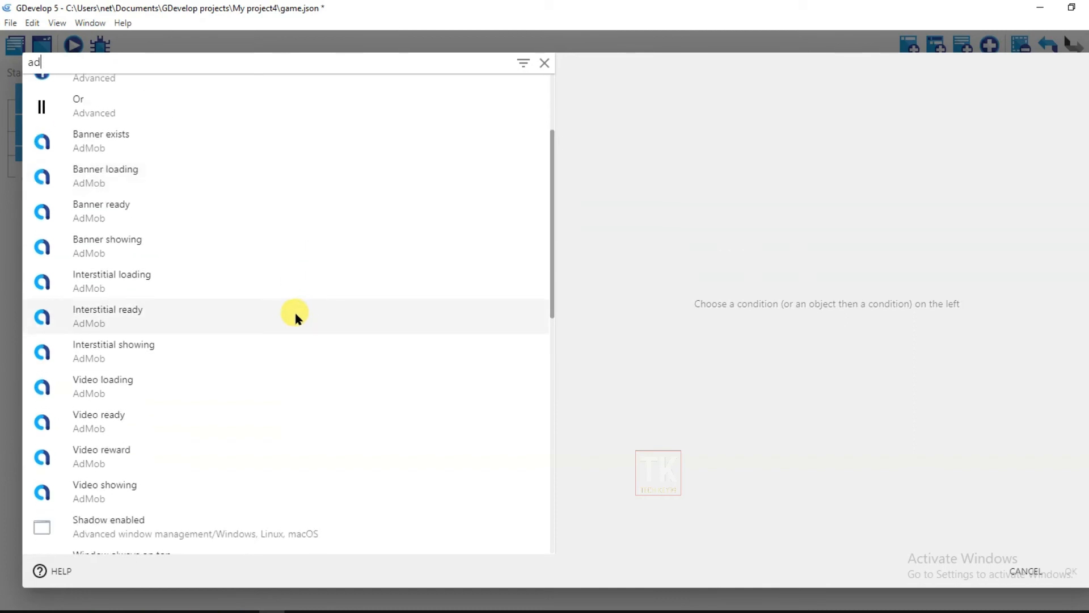
{"action": "left_click", "coordinate": [126, 458]}
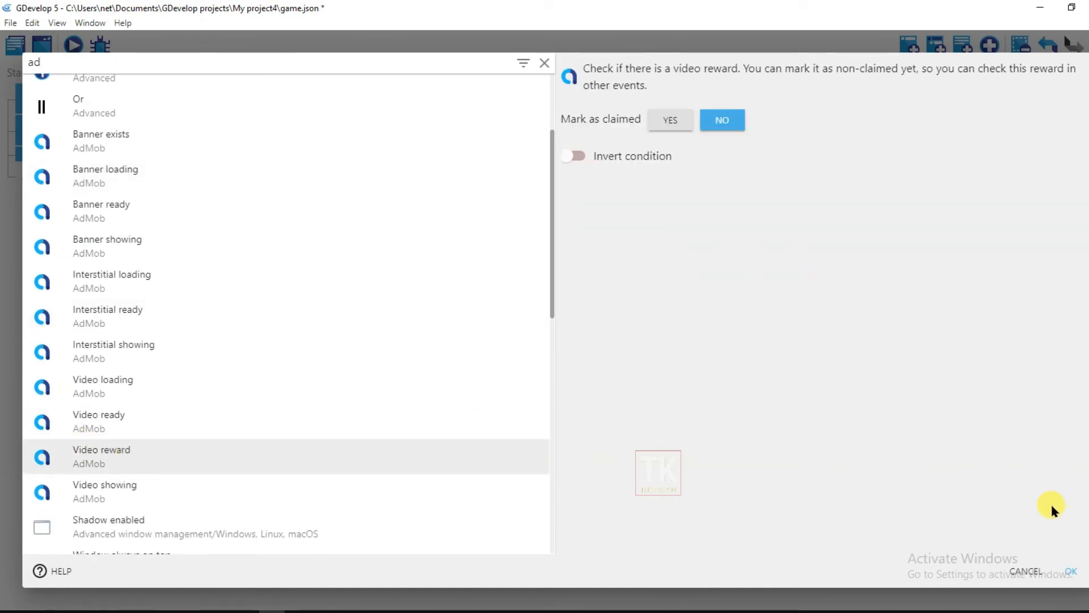
{"action": "left_click", "coordinate": [1070, 570]}
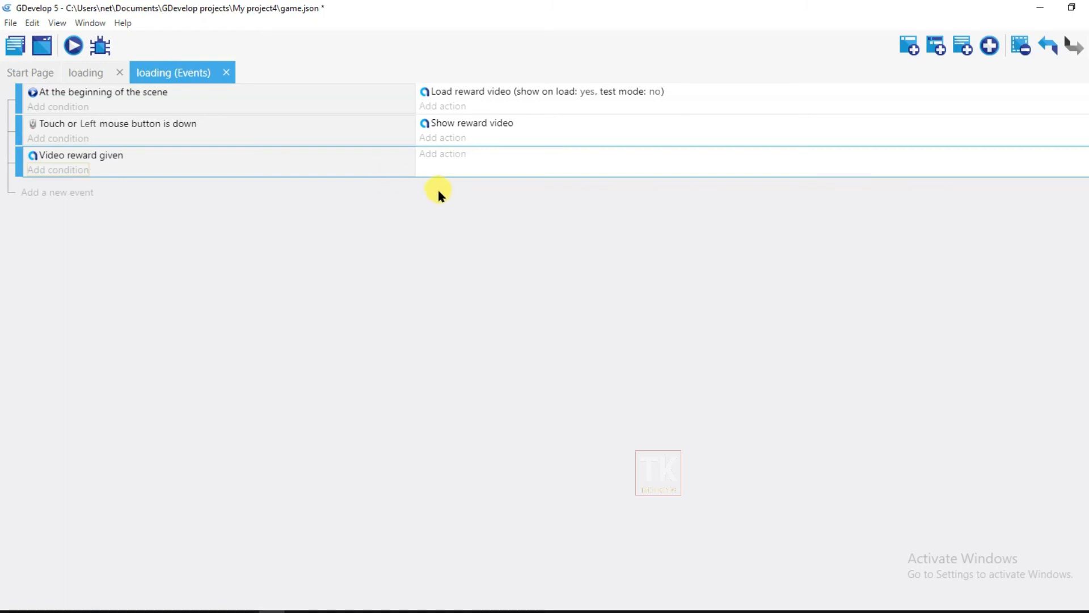
Add a "Change the scene" action to the video reward event, targeting "New scene" with Stop any other paused scenes left at No.
{"action": "left_click", "coordinate": [446, 154]}
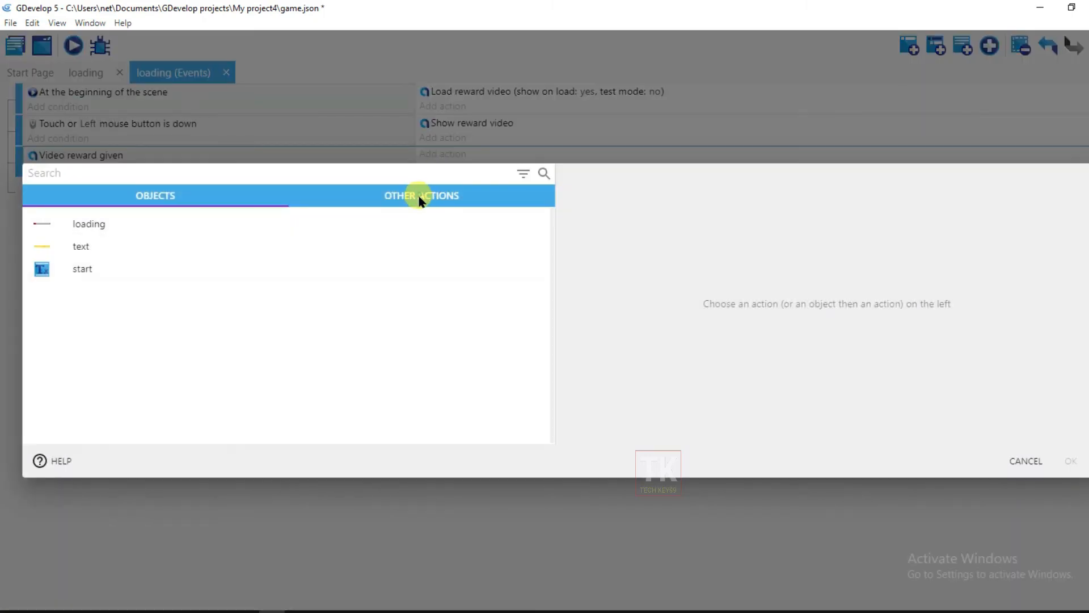
{"action": "left_click", "coordinate": [420, 197]}
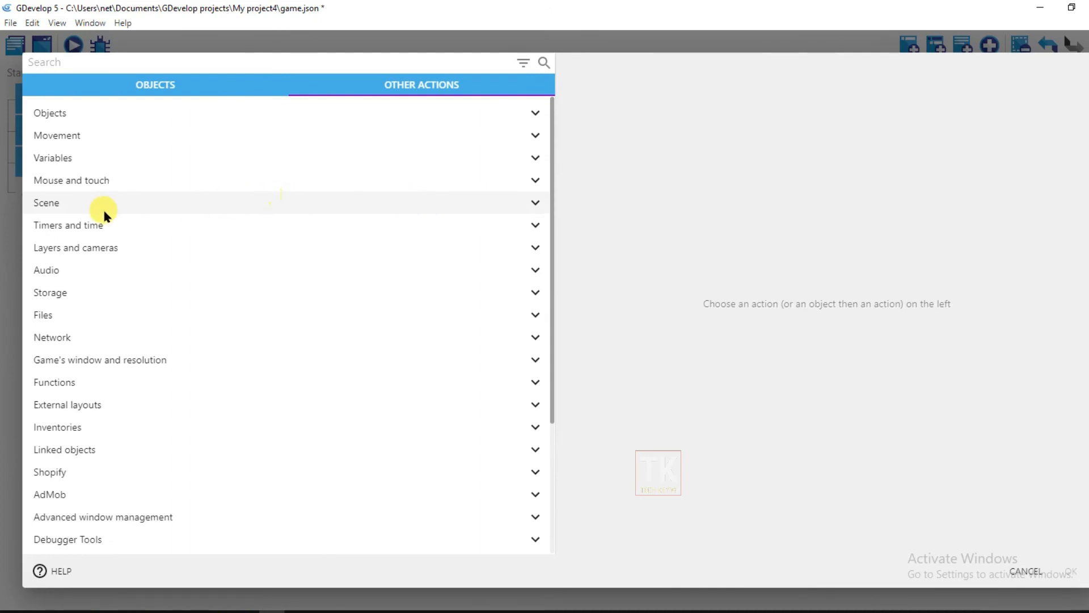
{"action": "left_click", "coordinate": [129, 207]}
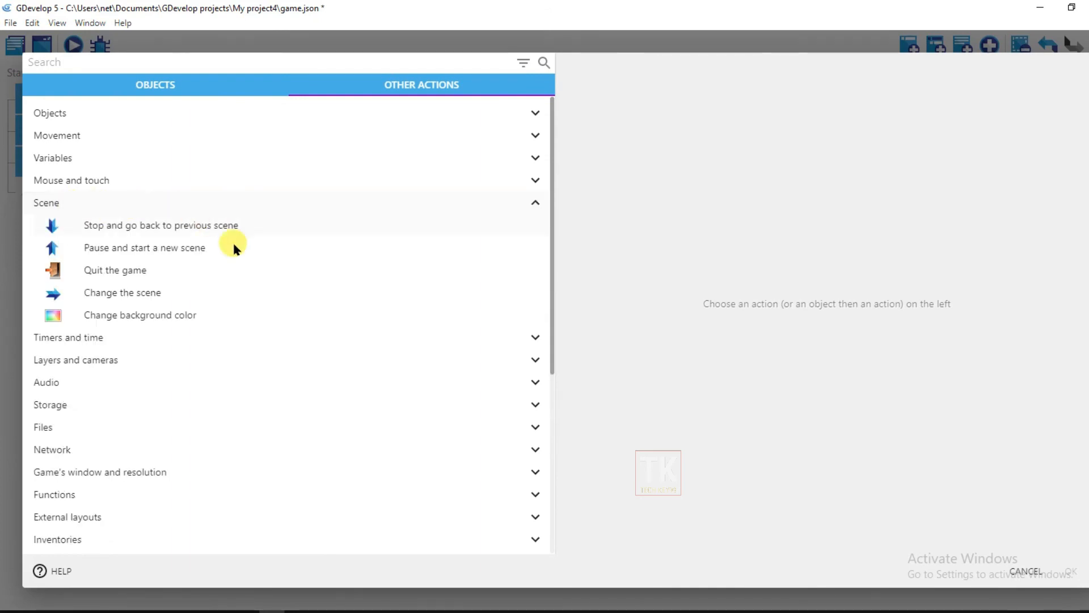
{"action": "left_click", "coordinate": [180, 292]}
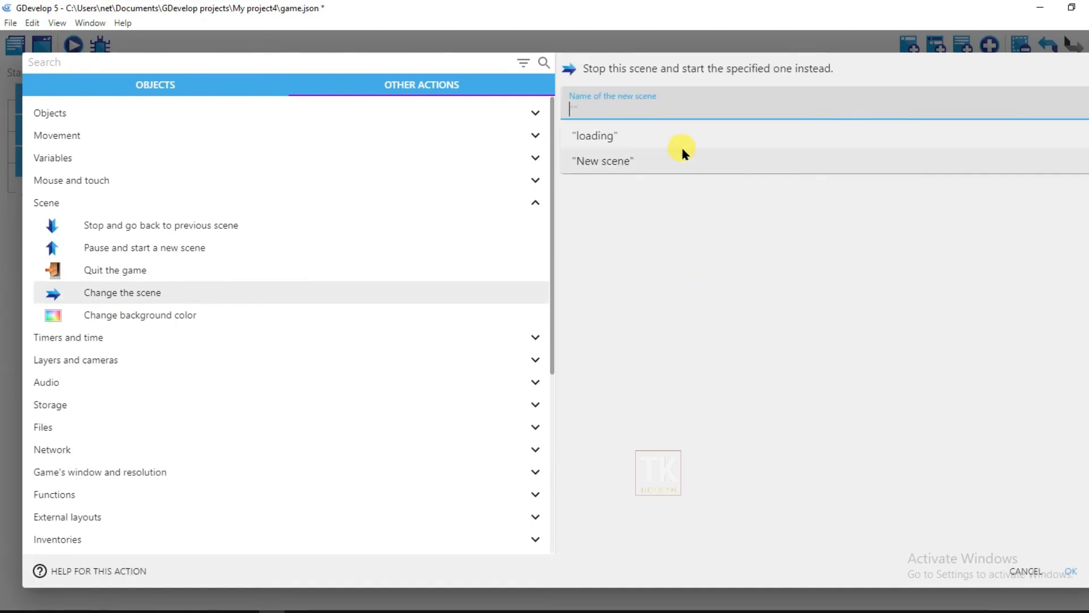
{"action": "left_click", "coordinate": [625, 162]}
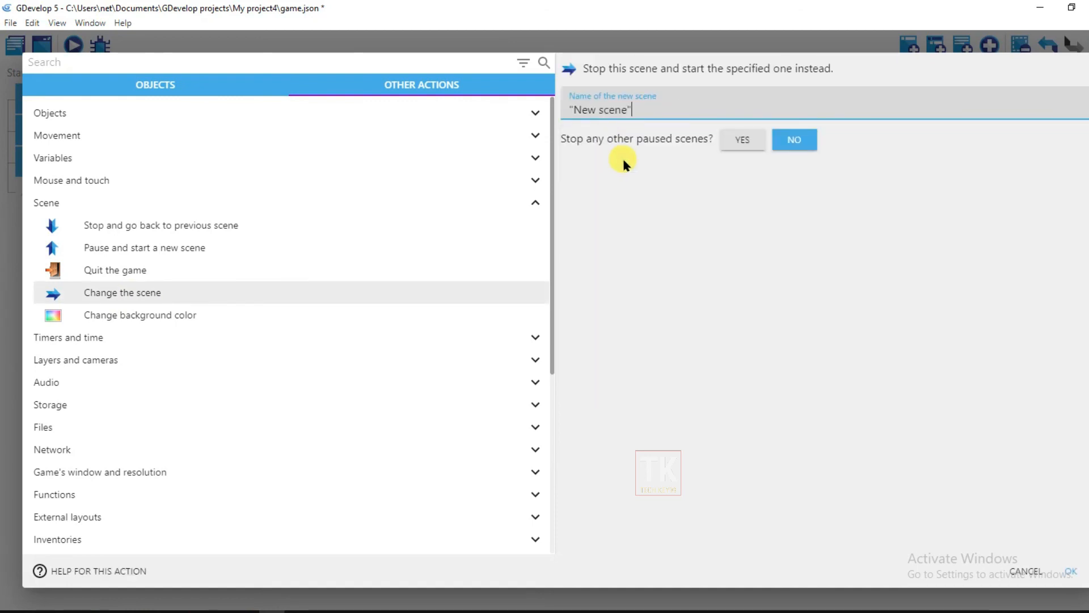
{"action": "left_click", "coordinate": [1072, 569]}
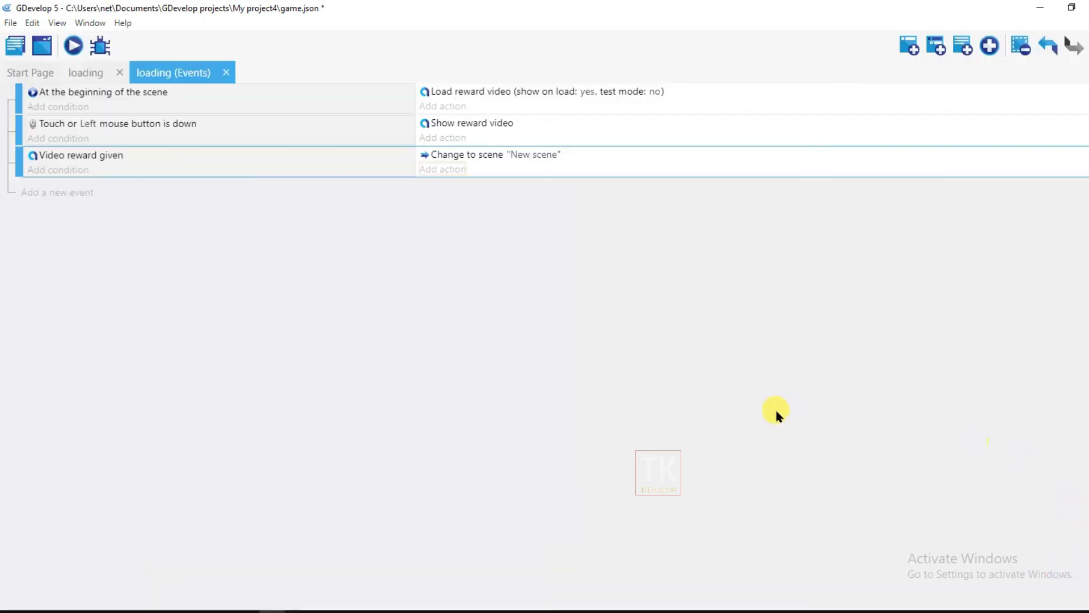
Run a preview of the loading scene and start the game from its start text.
{"action": "left_click", "coordinate": [86, 74]}
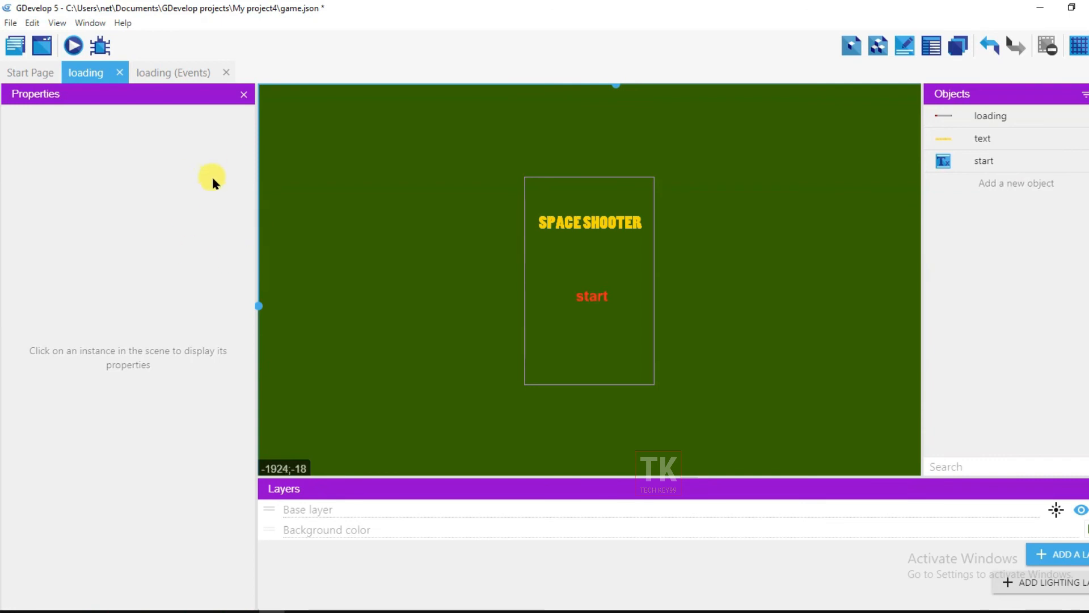
{"action": "left_click", "coordinate": [180, 69]}
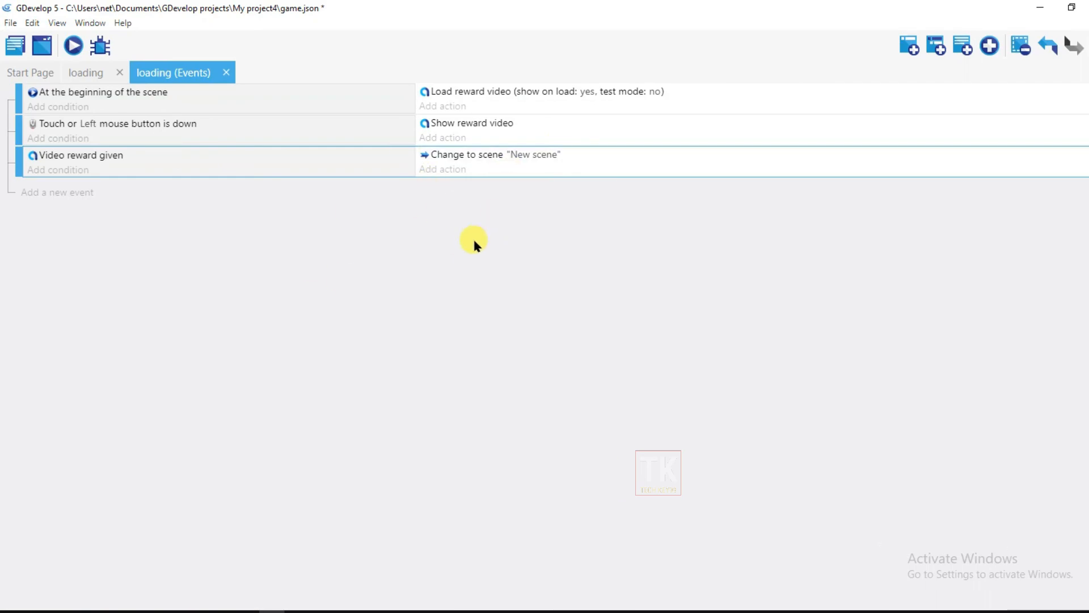
{"action": "left_click", "coordinate": [85, 72]}
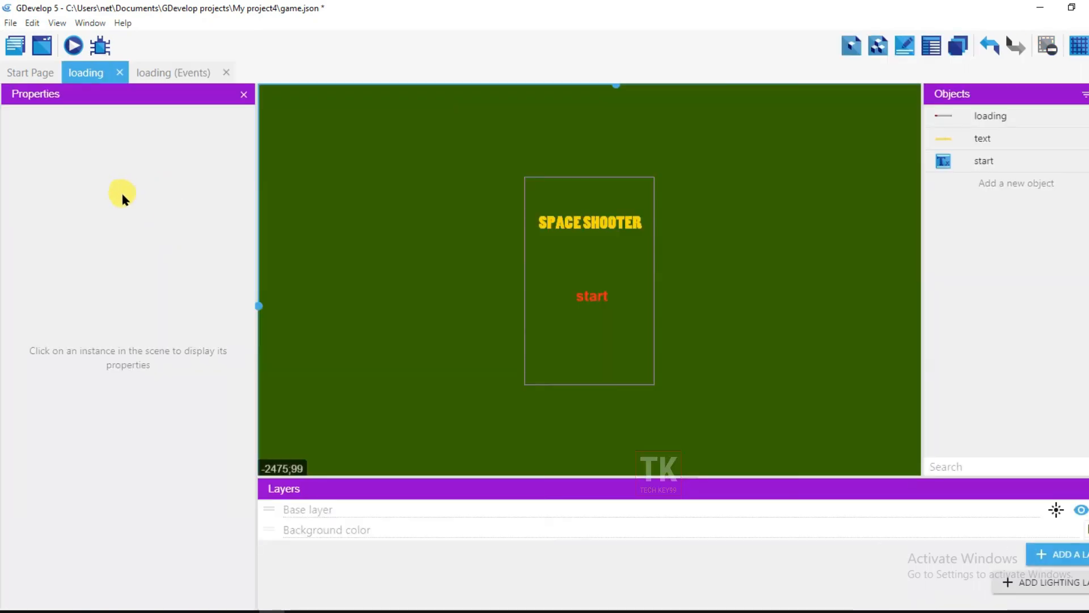
{"action": "left_click", "coordinate": [74, 45]}
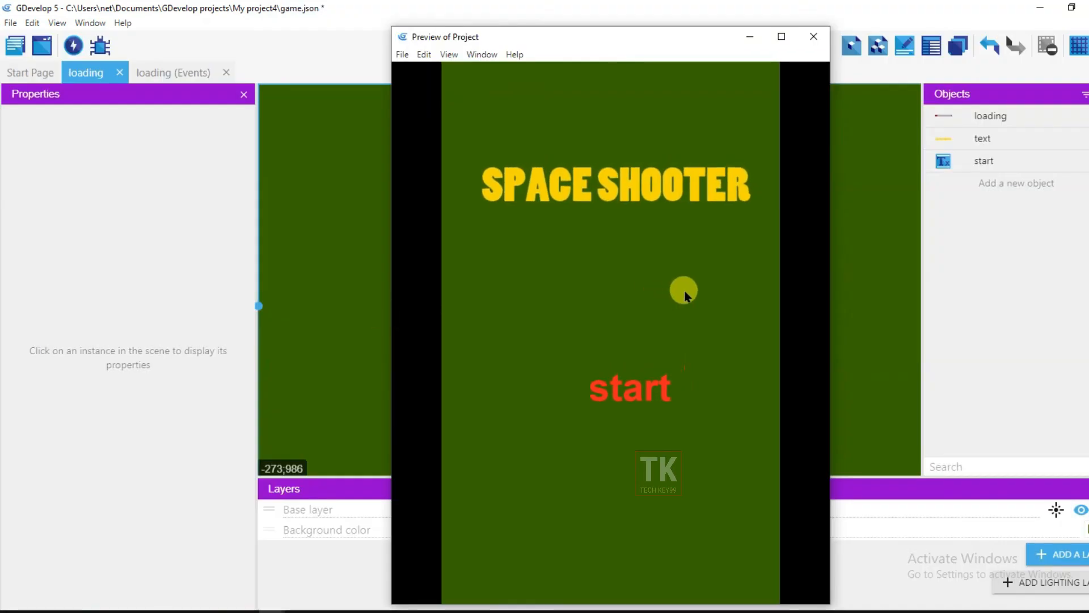
{"action": "left_click", "coordinate": [607, 379]}
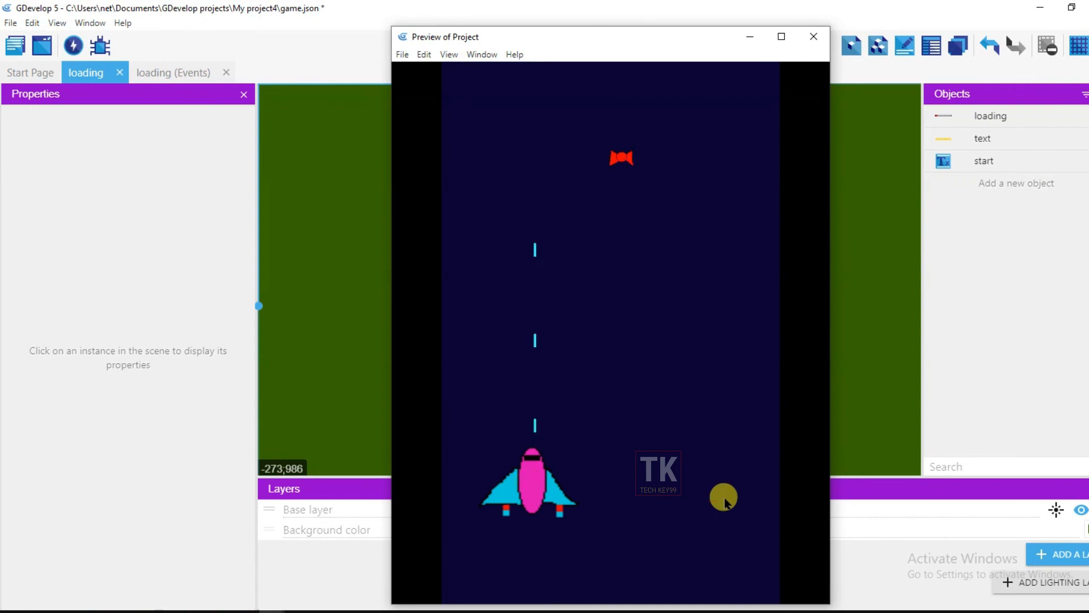
Test steering the spaceship sideways in both directions in the running game, and close the preview.
{"action": "key", "text": "Right"}
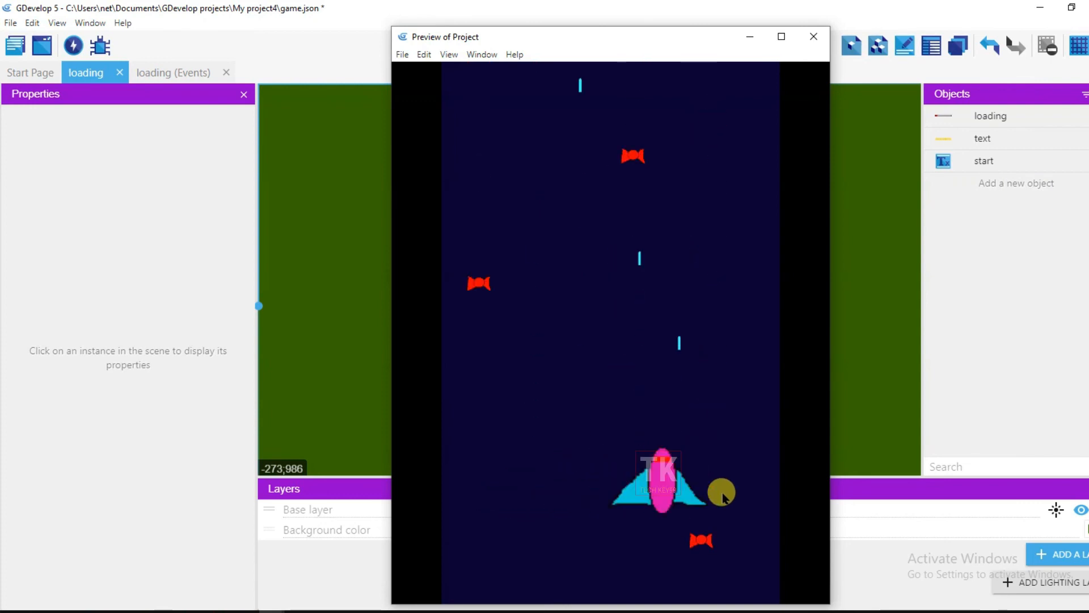
{"action": "key", "text": "Left"}
{"action": "key", "text": "Right"}
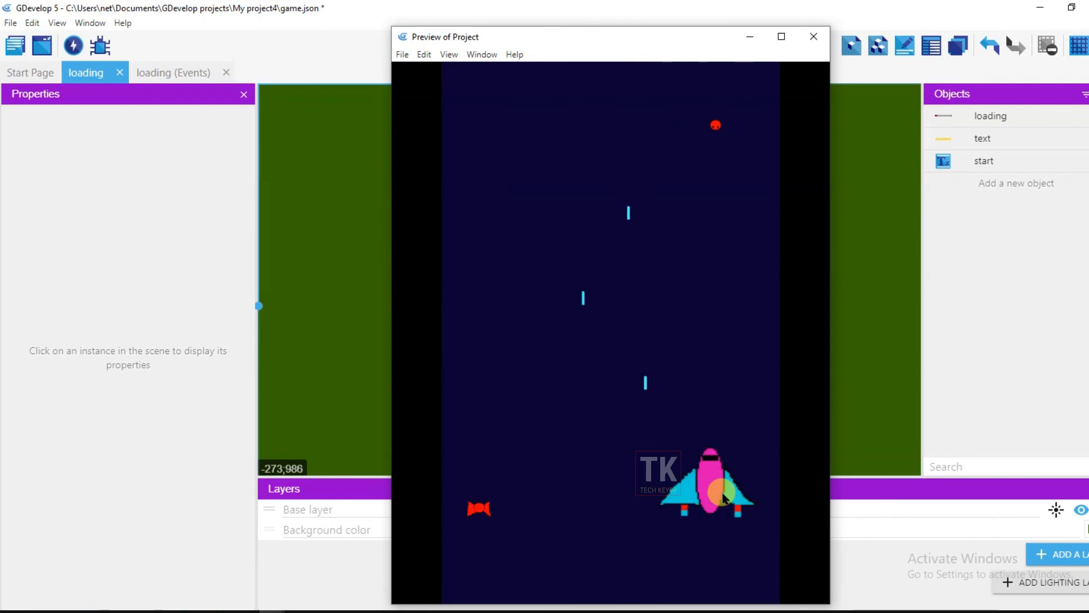
{"action": "key", "text": "Left"}
{"action": "key", "text": "Left"}
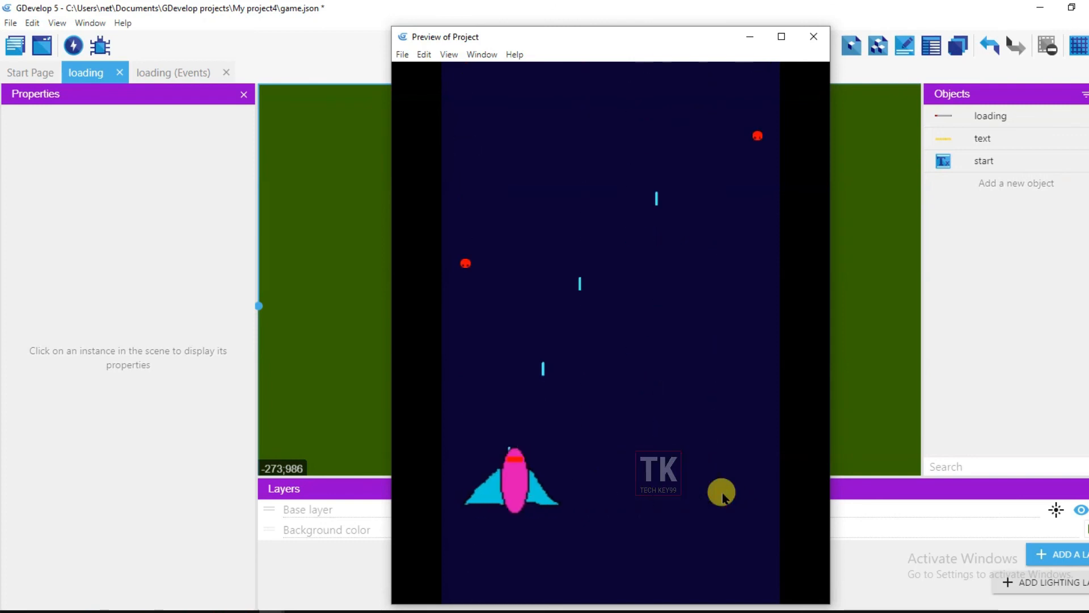
{"action": "key", "text": "Right"}
{"action": "key", "text": "Right"}
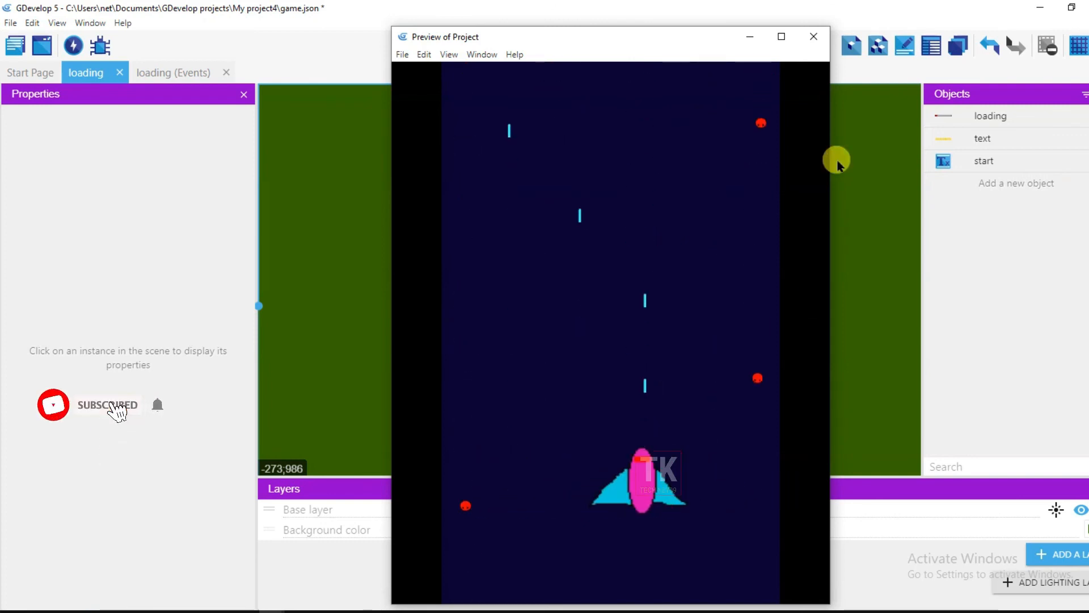
{"action": "left_click", "coordinate": [812, 37]}
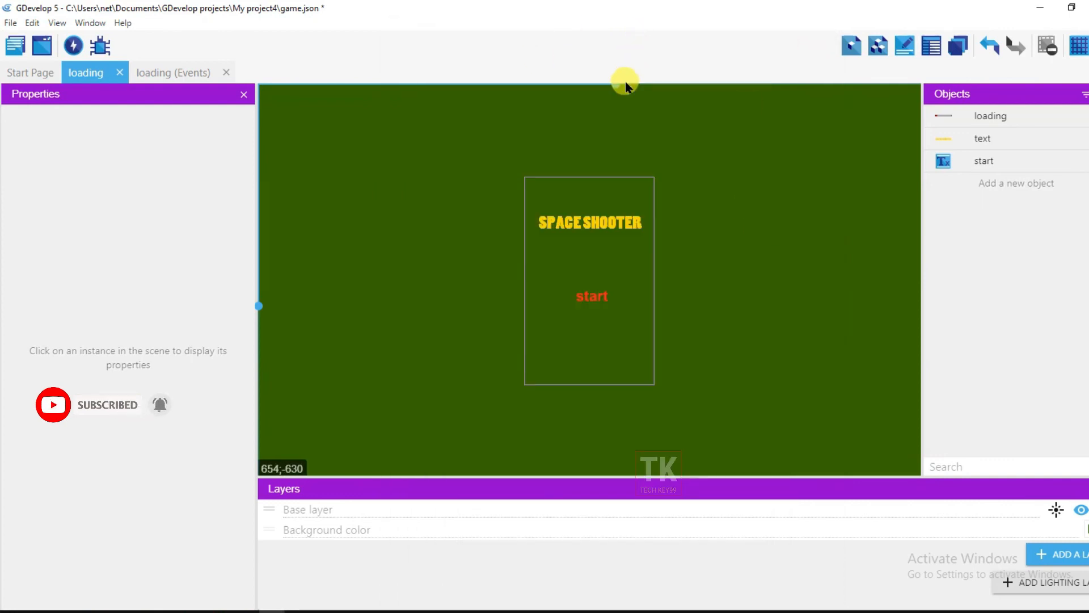
{"action": "left_click_drag", "start_coordinate": [611, 87], "coordinate": [609, 88]}
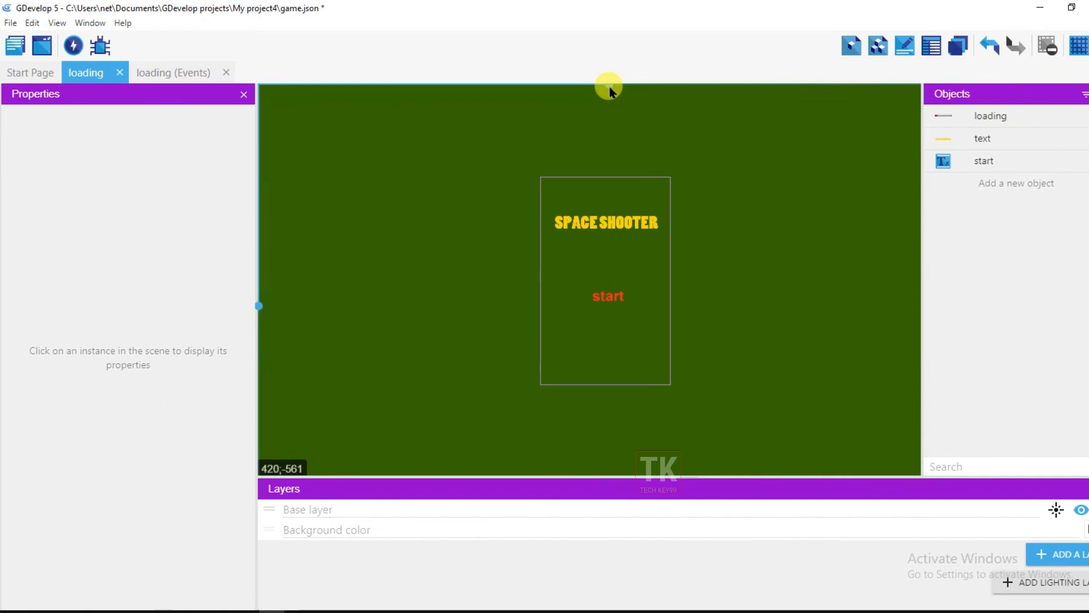